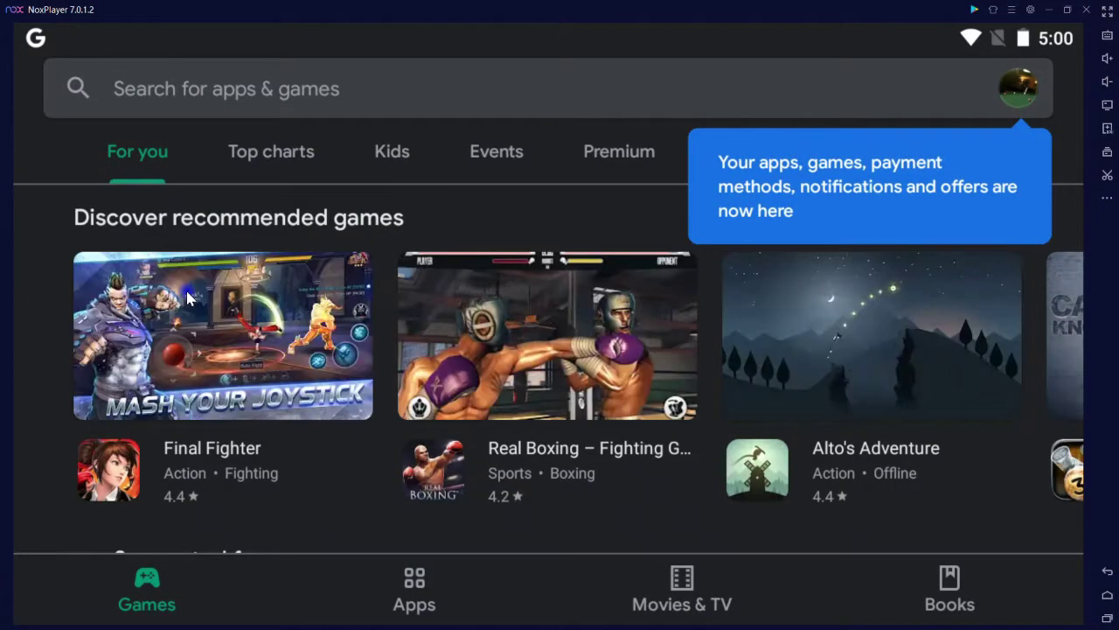
scroll(186, 297, down, 5)
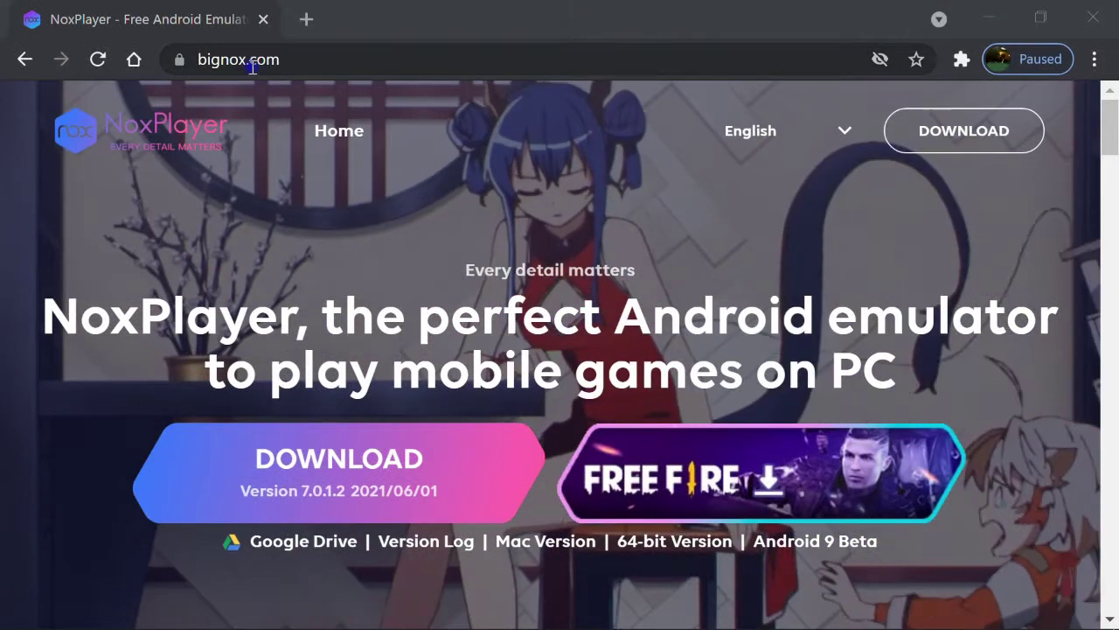
click(249, 60)
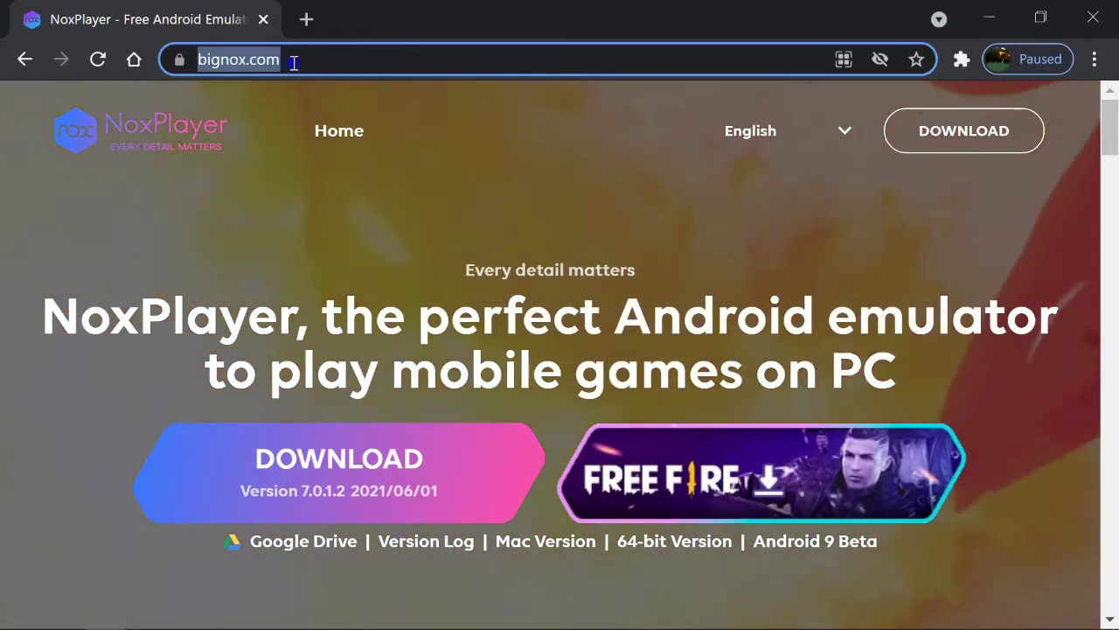
click(292, 61)
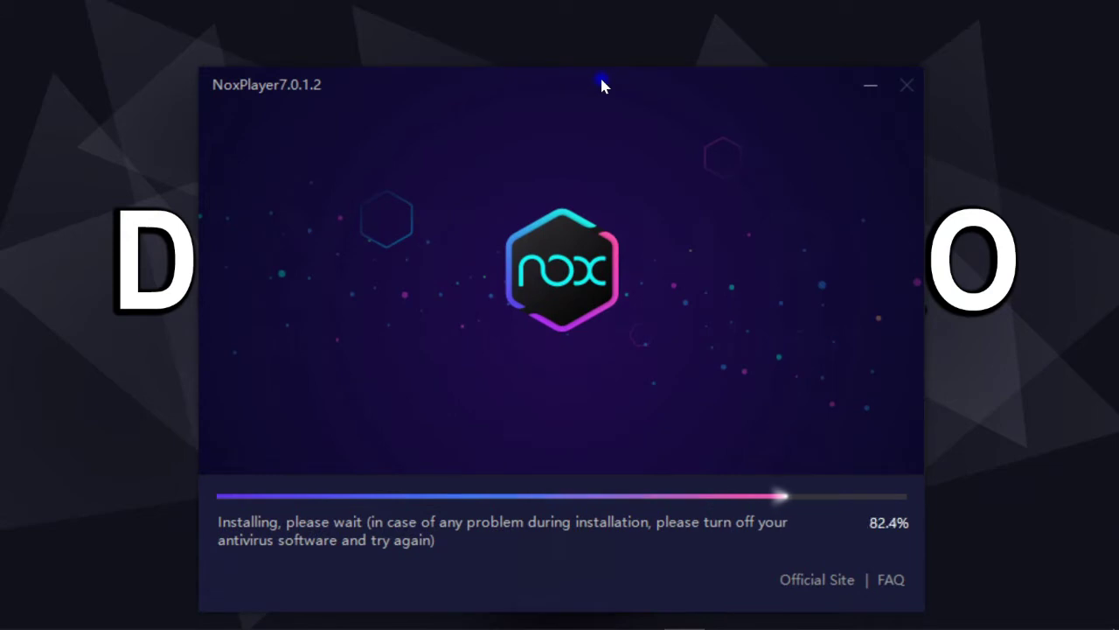
Start NoxPlayer once its installation completes and begin the Google Play login.
click(575, 414)
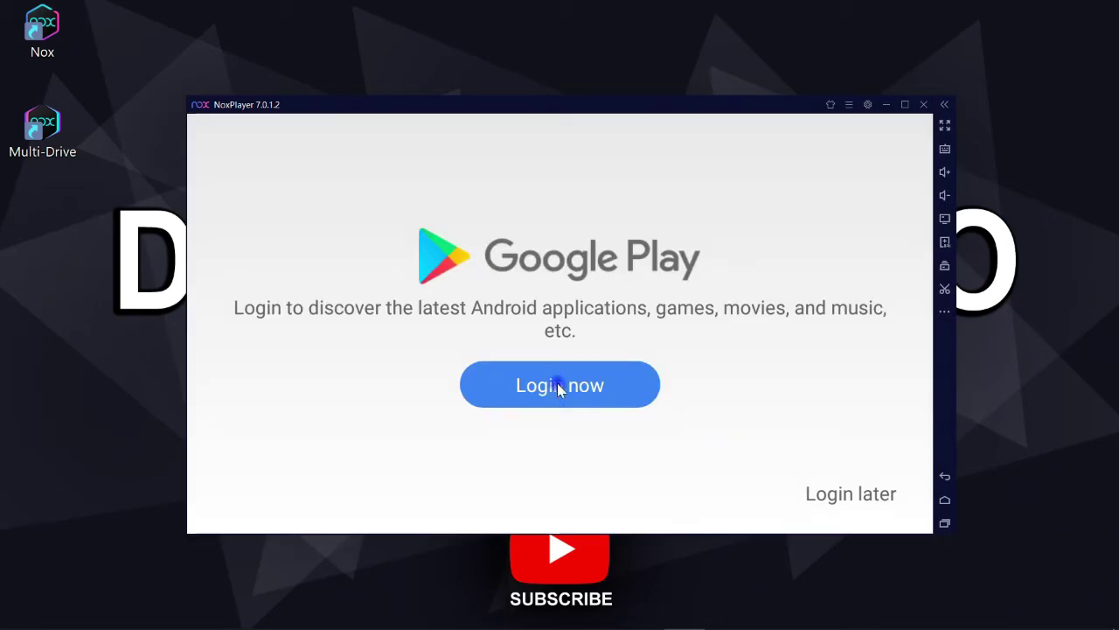
click(570, 391)
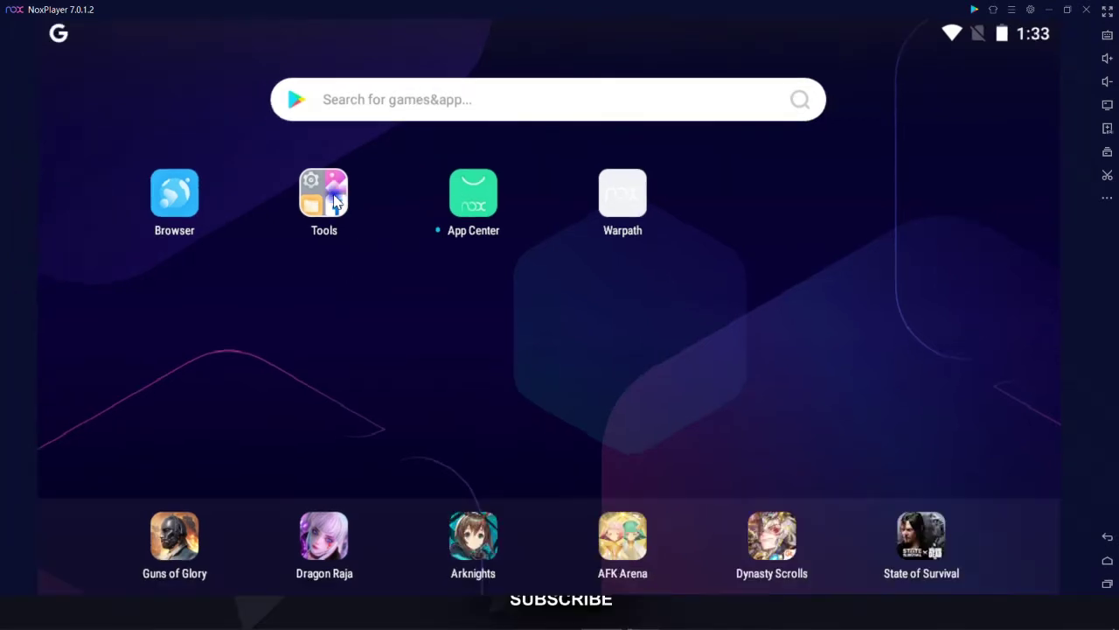
Open the Android Settings from the Tools folder and check the version details under About tablet.
click(327, 191)
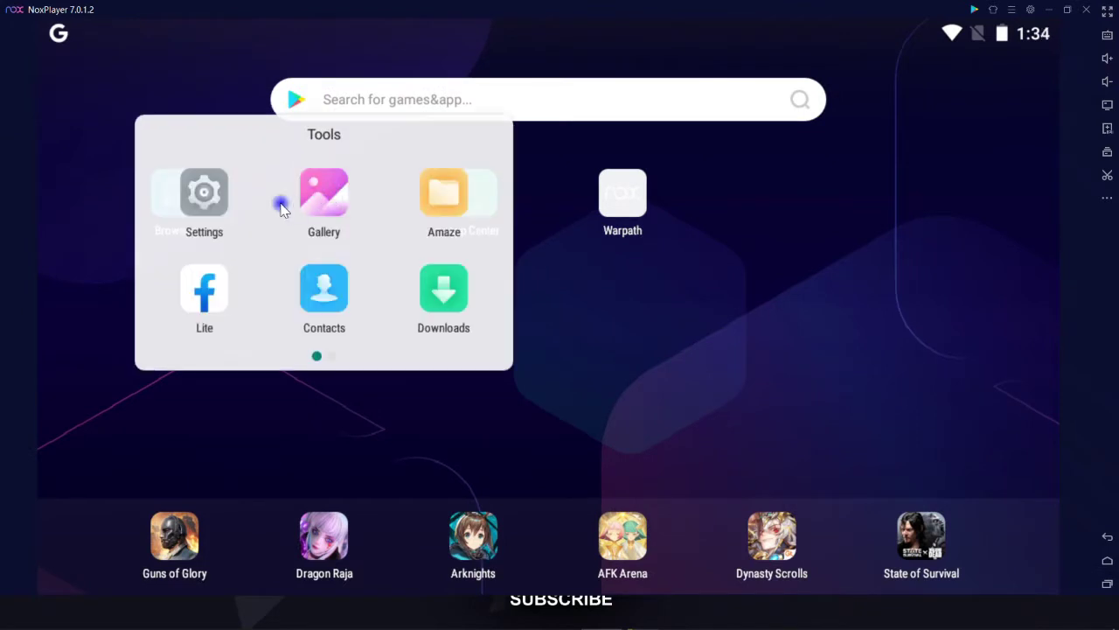
click(202, 195)
scroll(293, 329, down, 5)
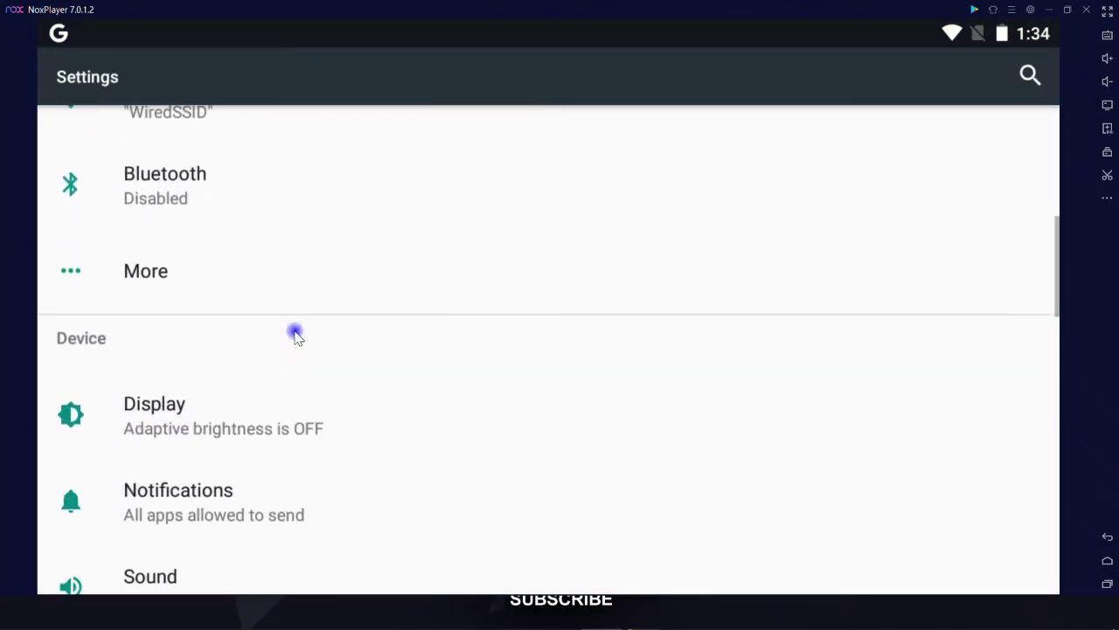
scroll(296, 335, down, 10)
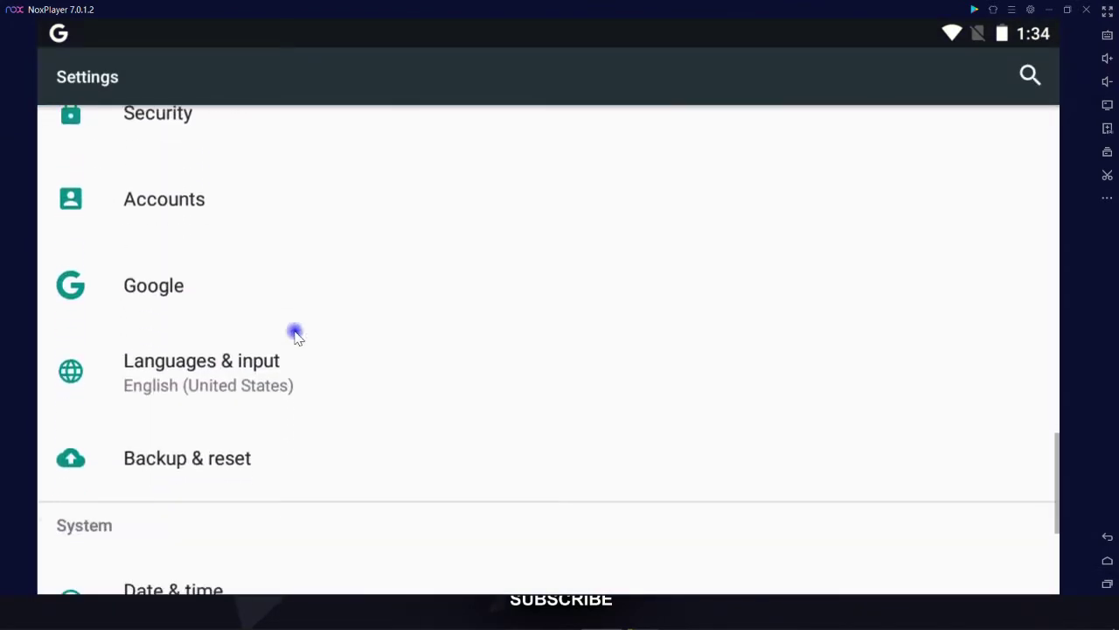
scroll(294, 333, down, 4)
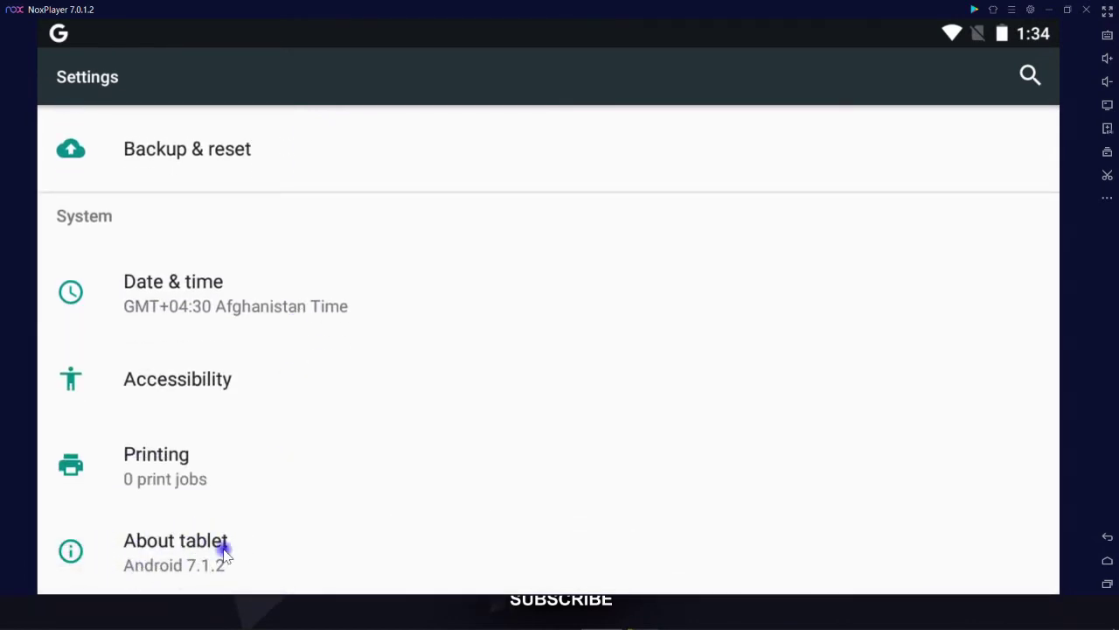
click(262, 567)
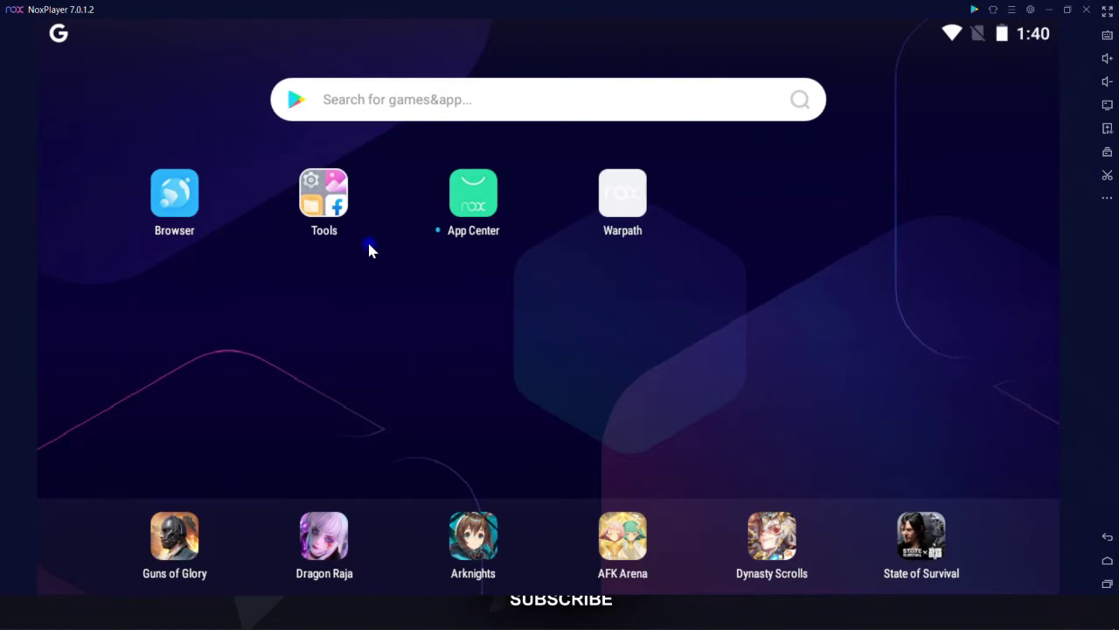
Launch the Play Store from the second page of the Tools folder.
click(325, 201)
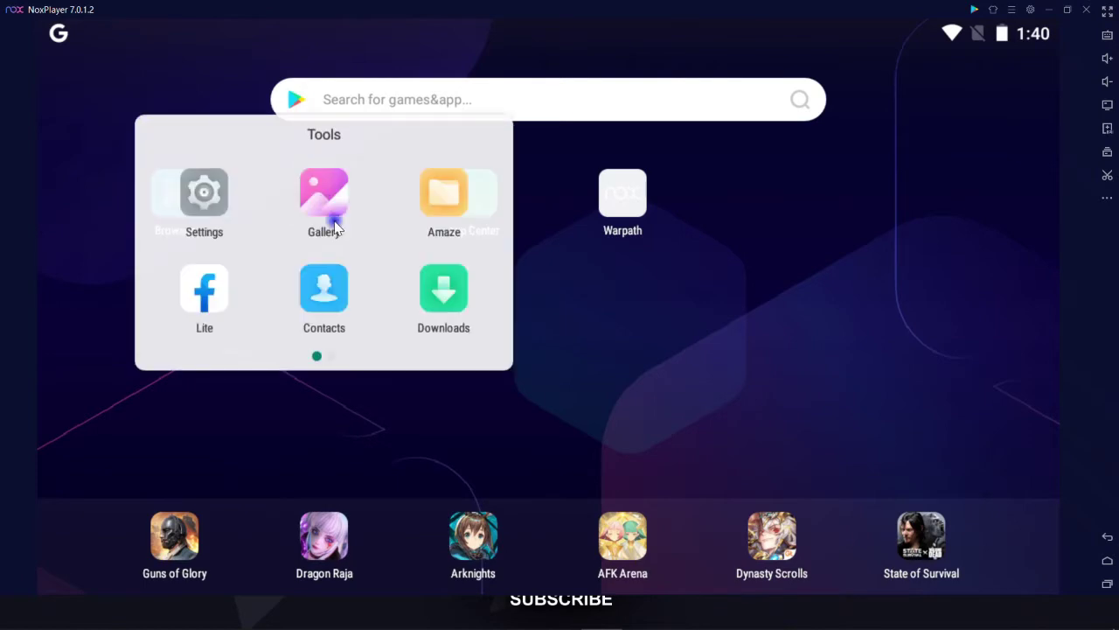
drag(335, 228, 3, 250)
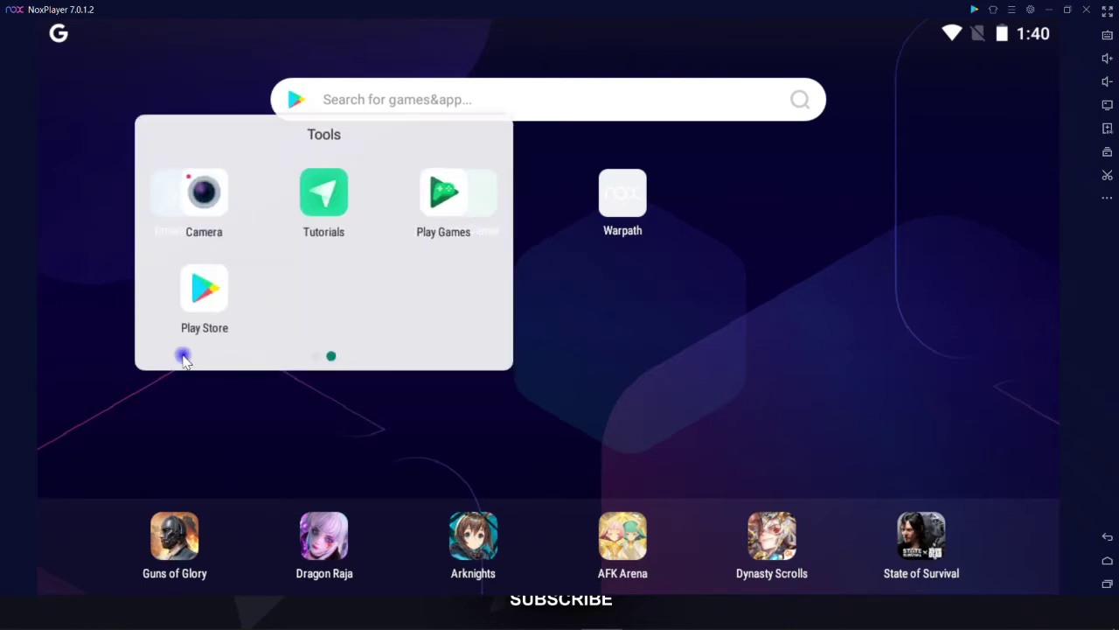
click(203, 293)
Search the Play Store for skype and install the Skype app.
click(278, 85)
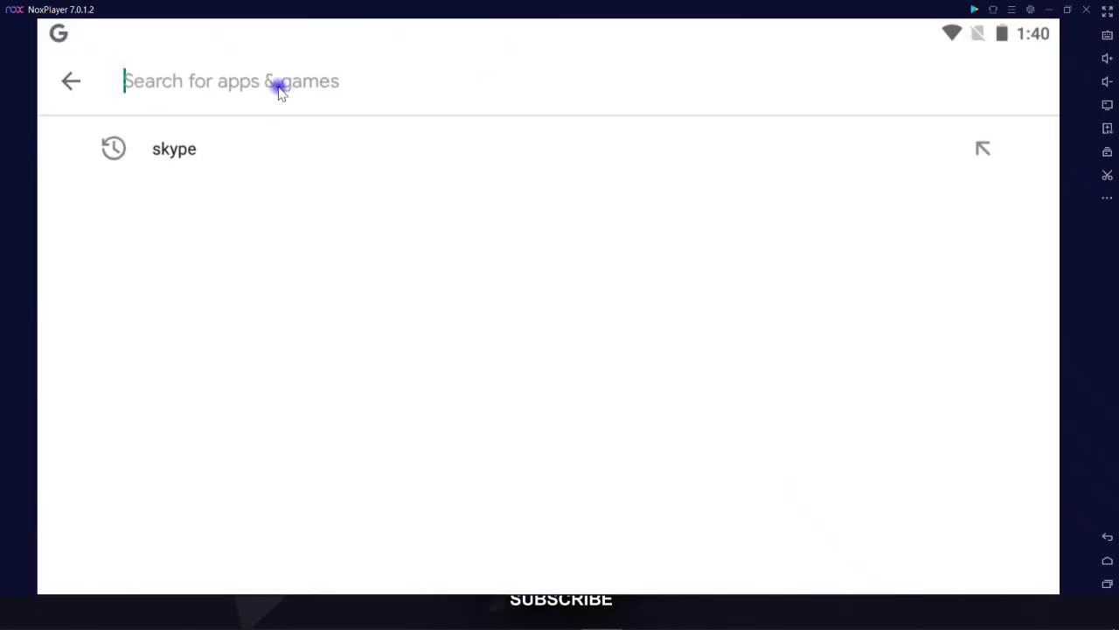
text(sk)
click(216, 149)
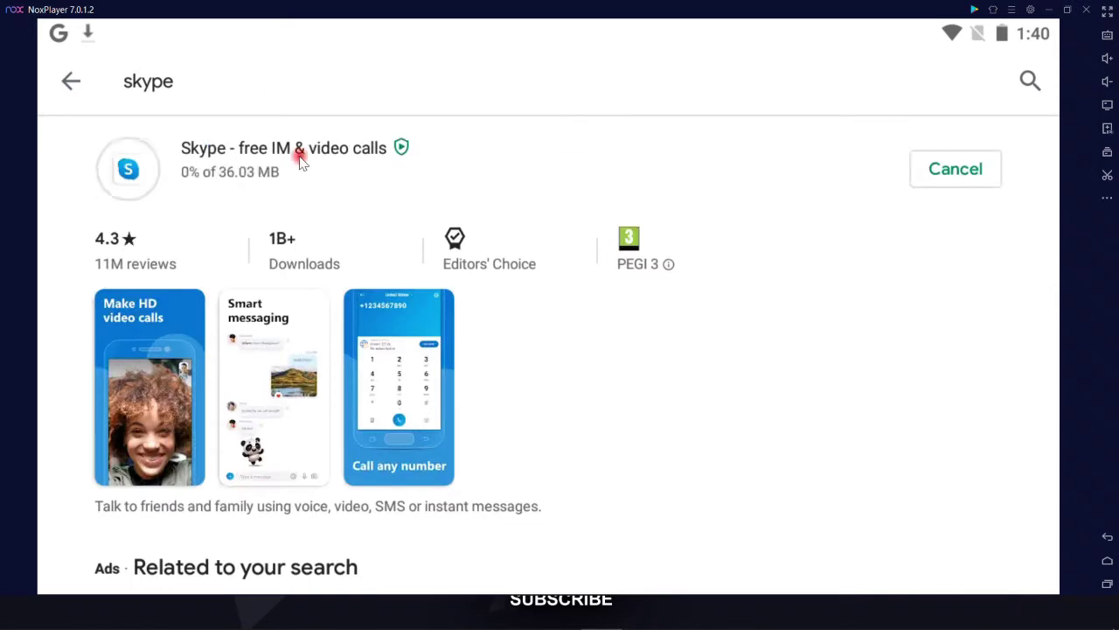
Open the installed Skype app, proceed to its Microsoft sign-in page, and leave it without signing in.
click(957, 167)
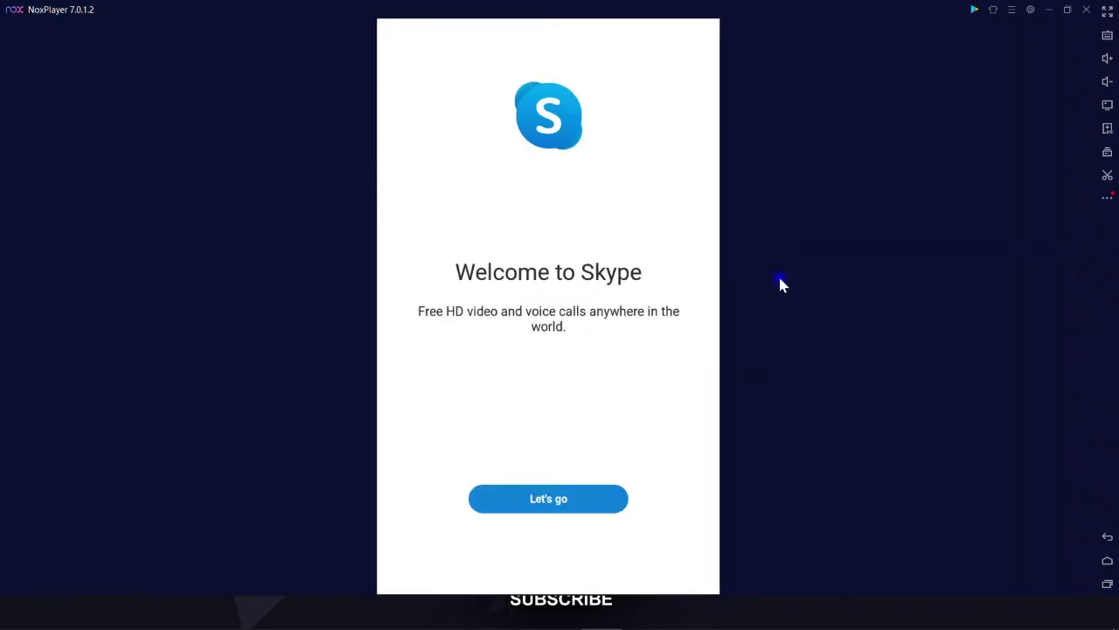
click(548, 499)
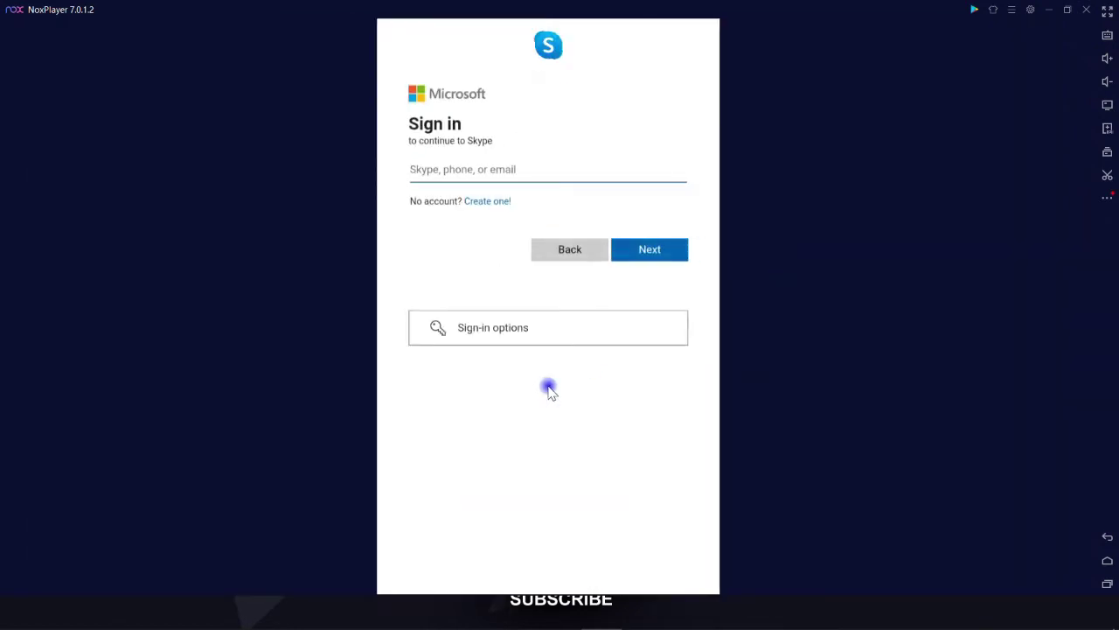
click(1102, 536)
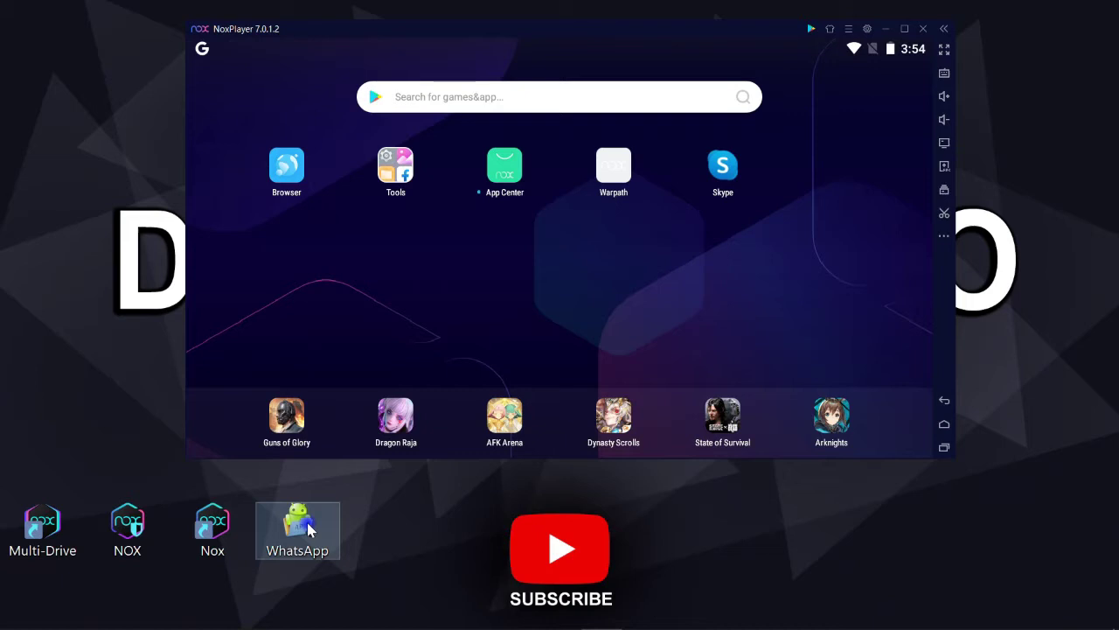
Install WhatsApp in NoxPlayer from the desktop APK file, launch it, agree to its terms, and leave the app.
drag(308, 528, 595, 278)
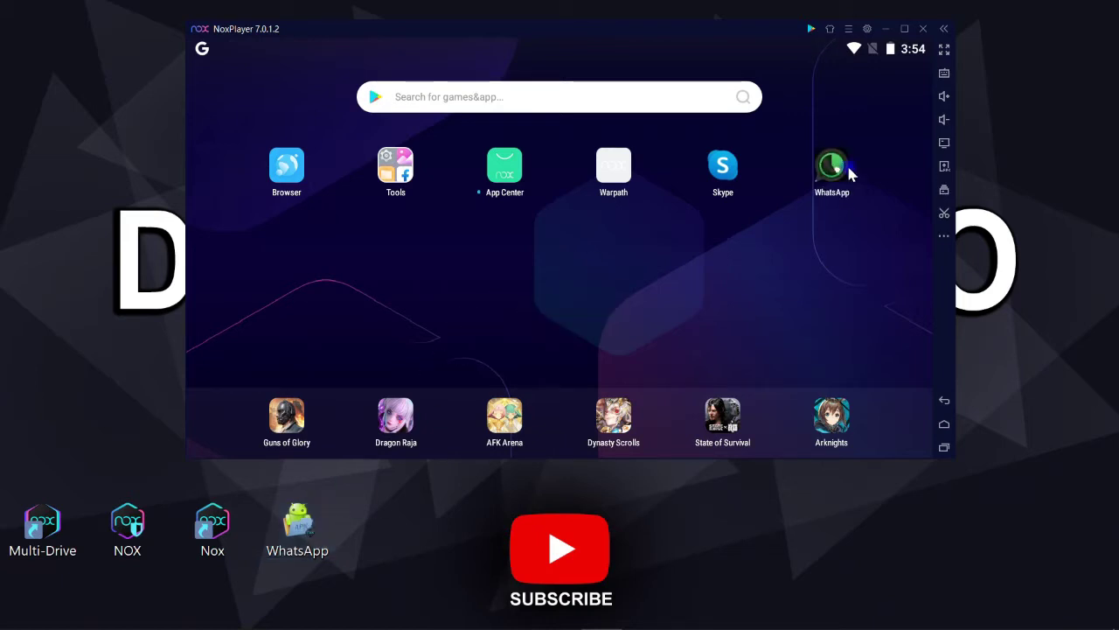
click(831, 166)
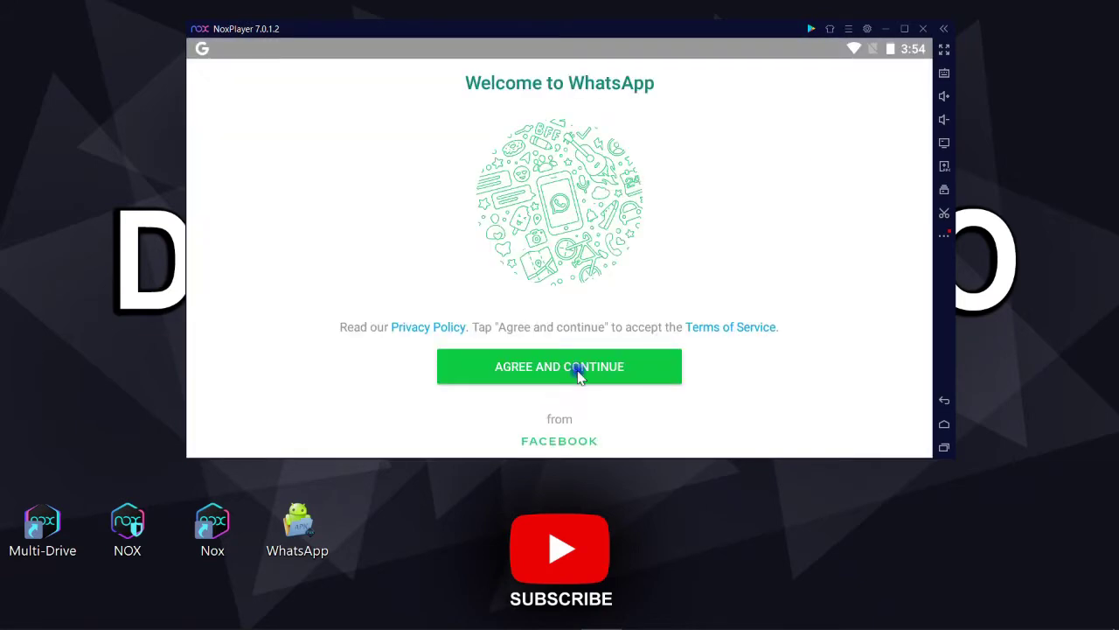
click(644, 369)
click(944, 401)
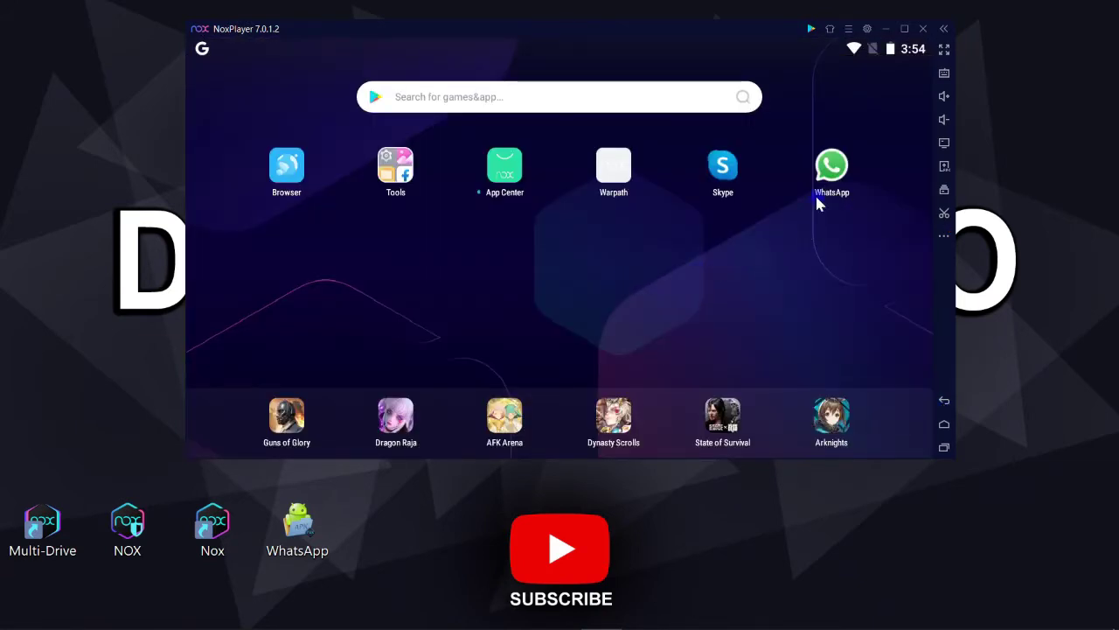
Uninstall WhatsApp from the emulator's home screen and confirm the removal.
click(829, 170)
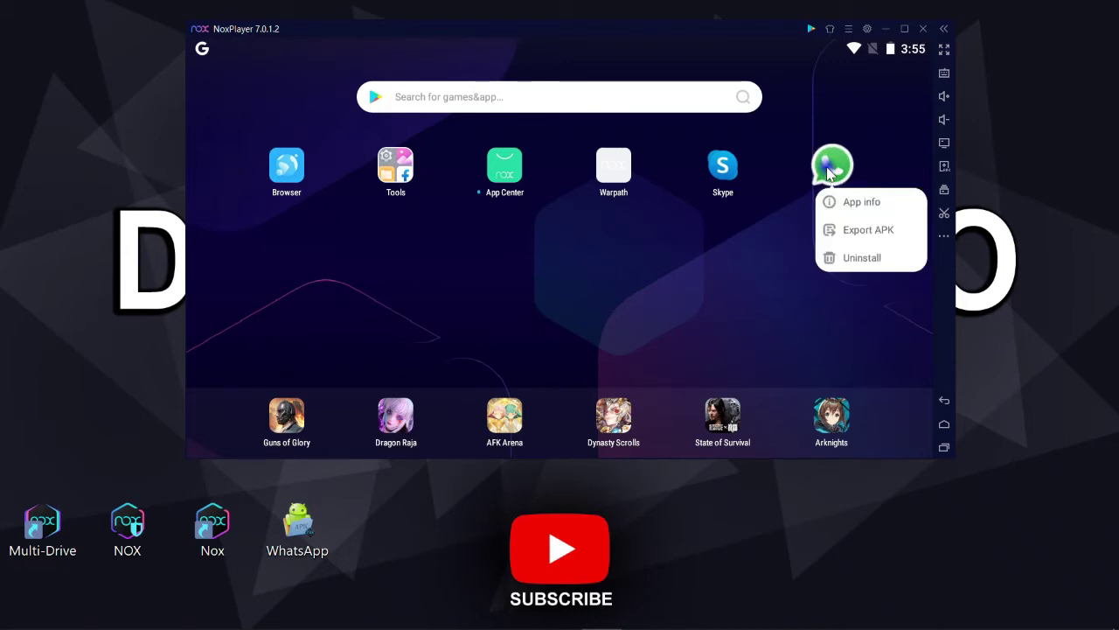
click(856, 260)
click(705, 306)
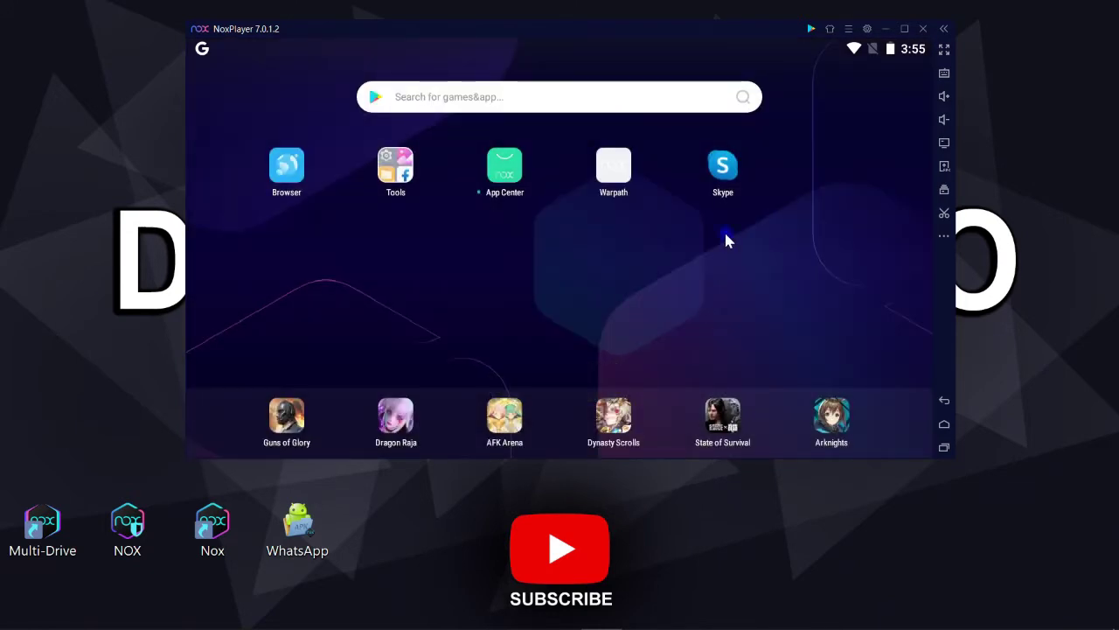
Export Skype as an APK from the home screen and view the exported file's properties in the ImageShare folder.
click(725, 172)
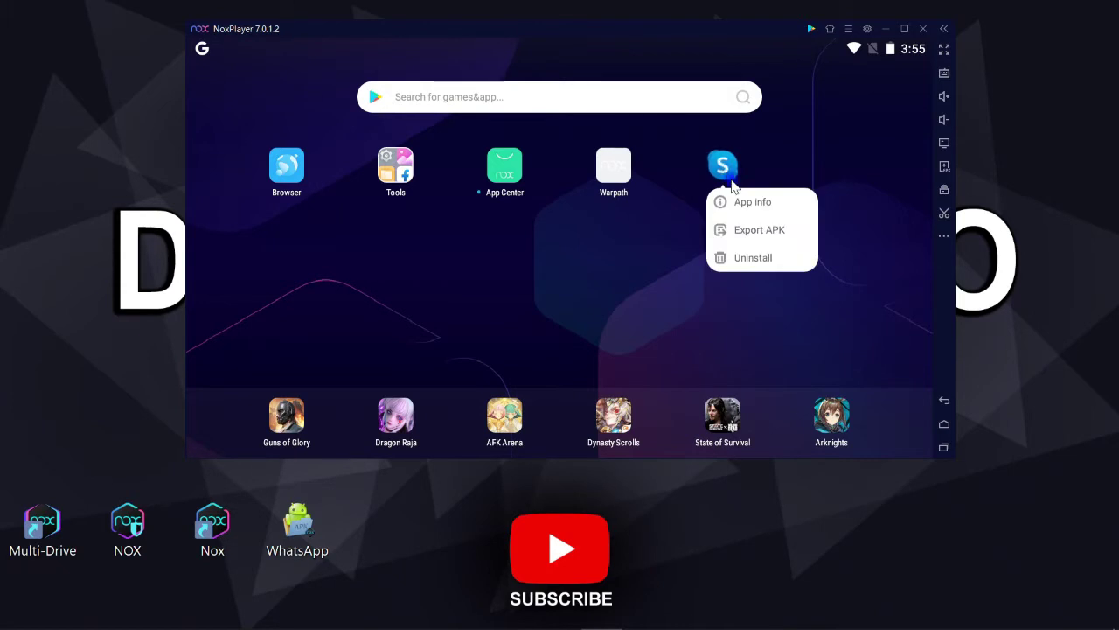
click(753, 234)
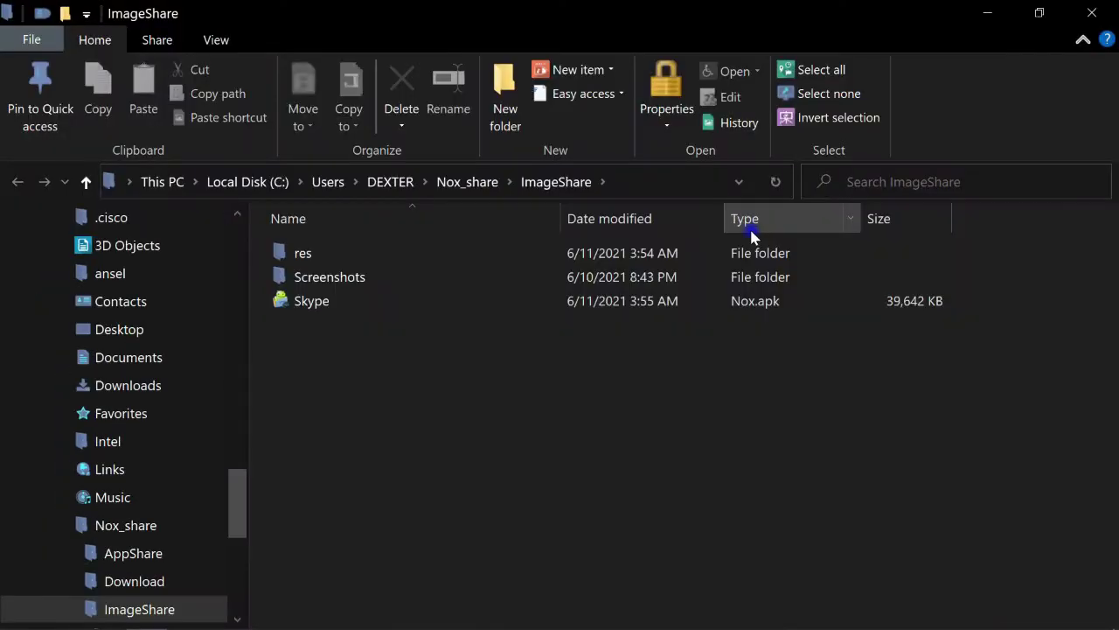
click(308, 302)
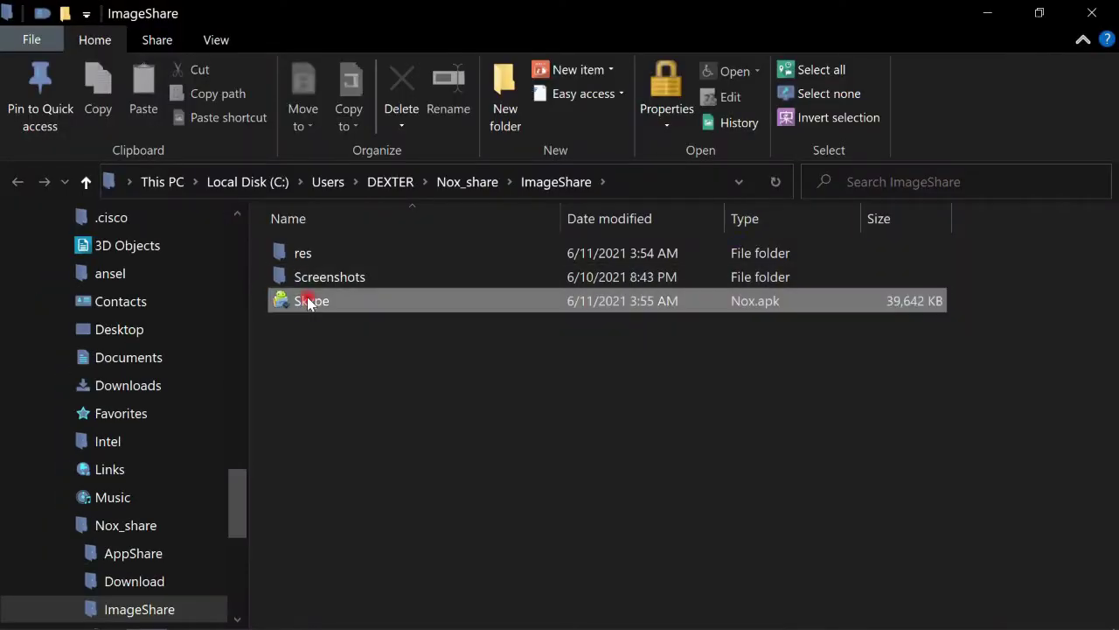
click(302, 302)
right_click(302, 301)
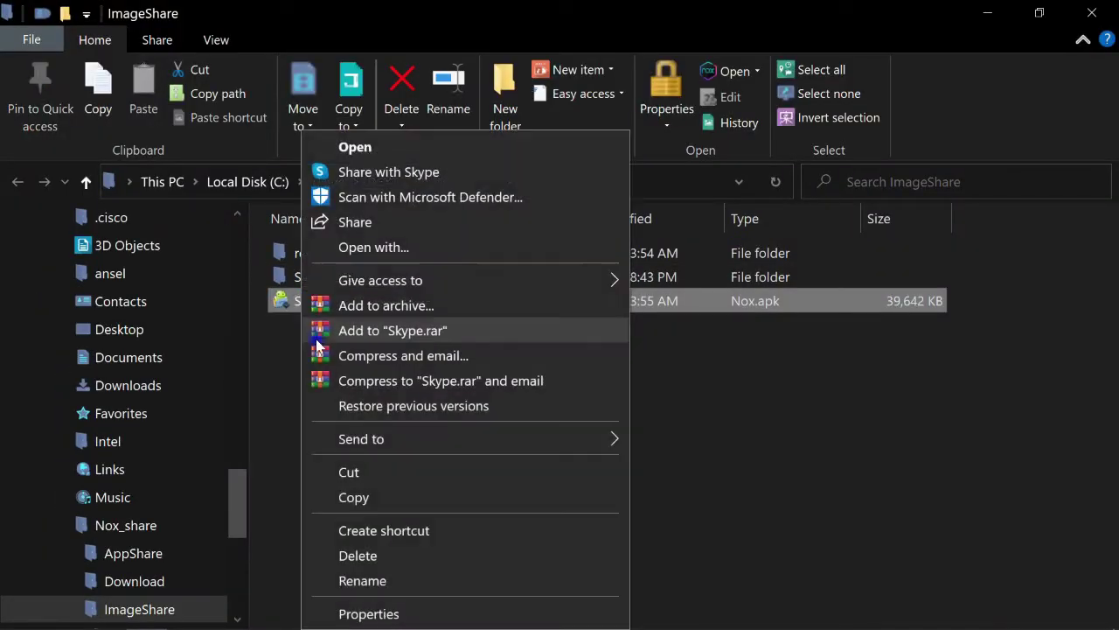
click(362, 613)
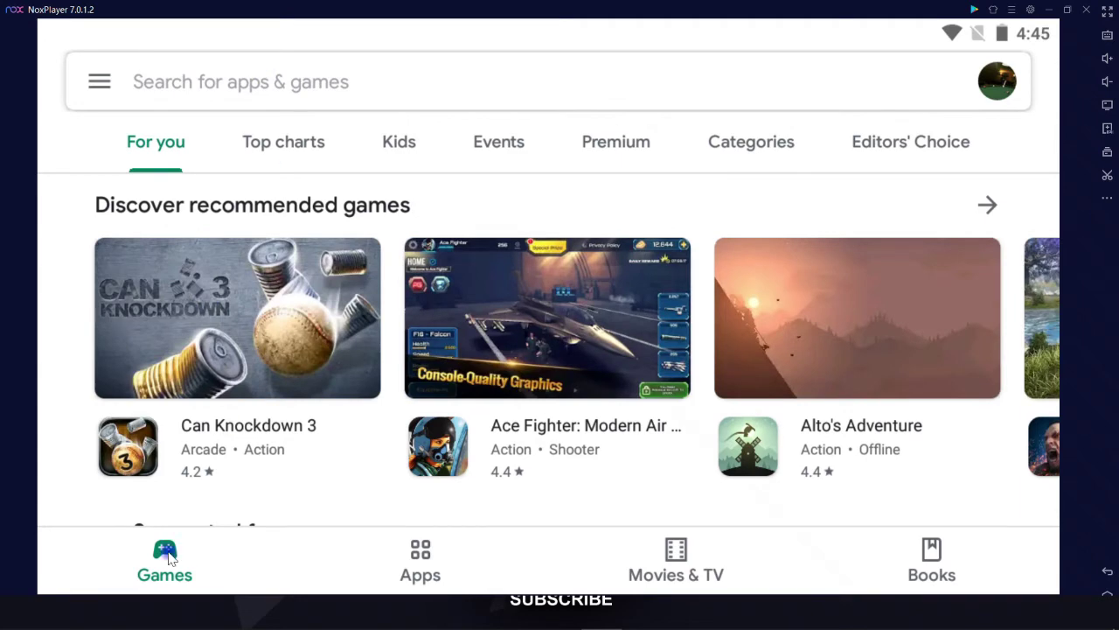
Search the Play Store for "ace figh" and install Ace Fighter: Modern Air Combat Jet Warplanes.
click(275, 80)
text(ace figh)
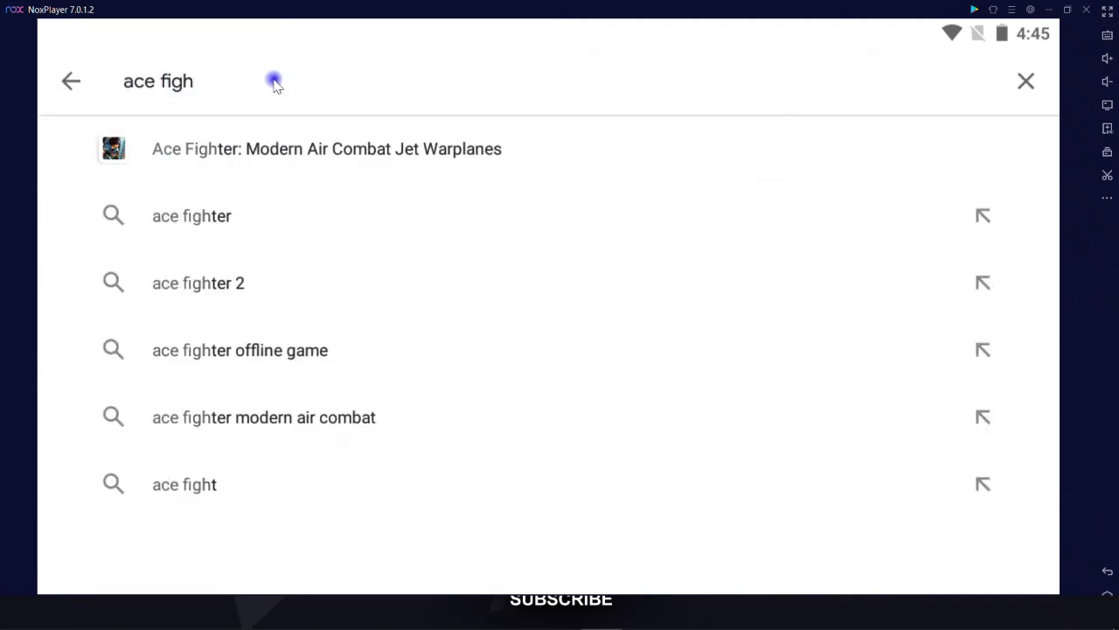
click(264, 148)
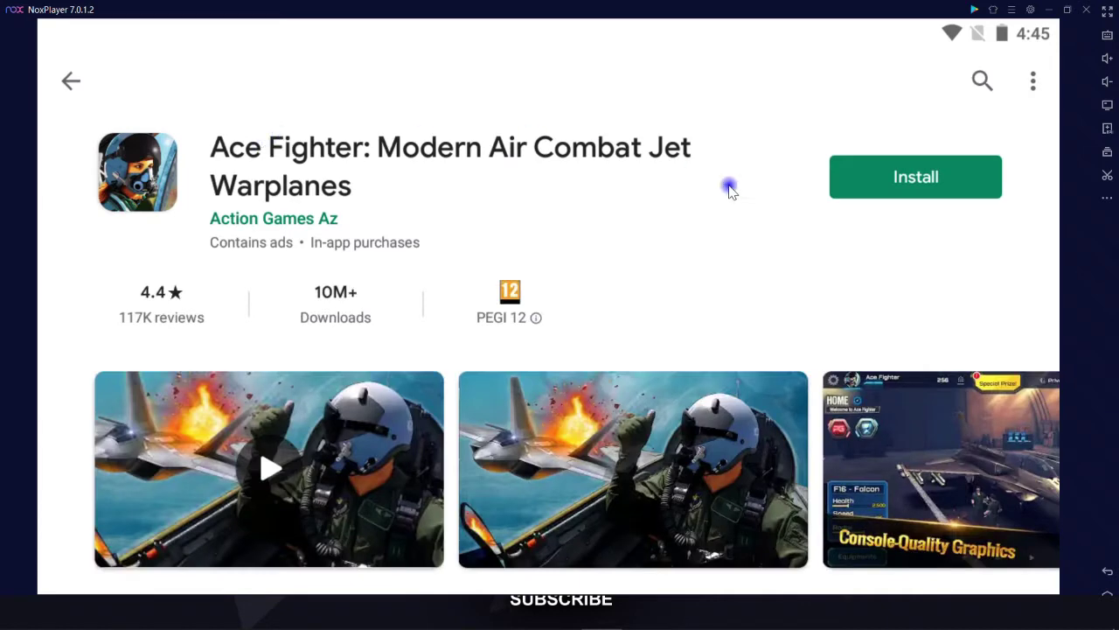
click(934, 180)
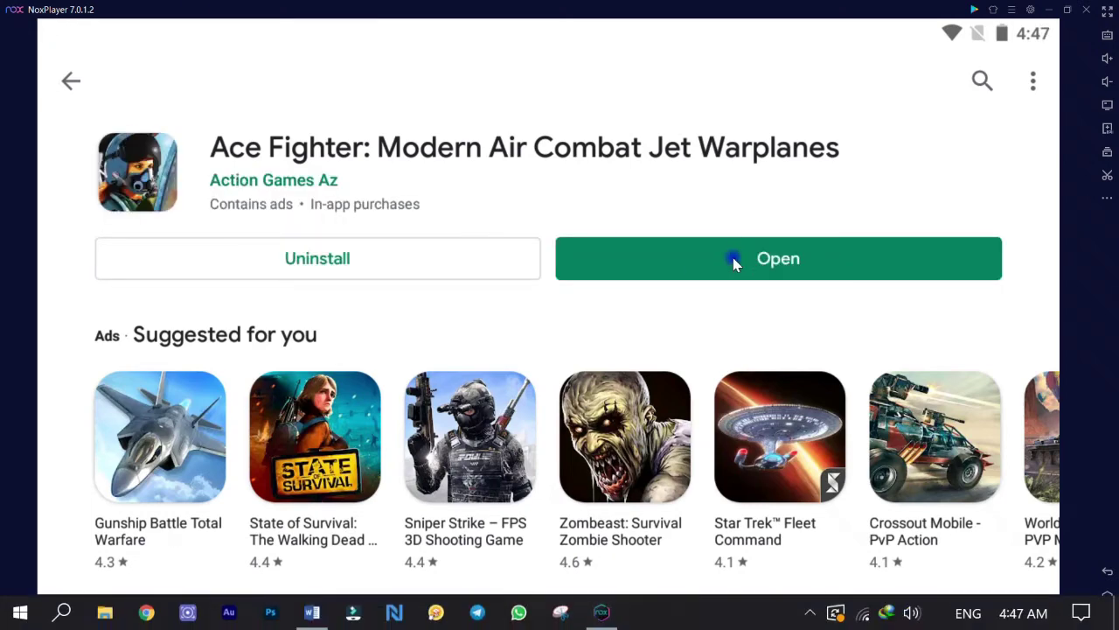
Launch Ace Fighter and advance through the opening tutorial, covering the control input choice and moving the warplane.
click(732, 261)
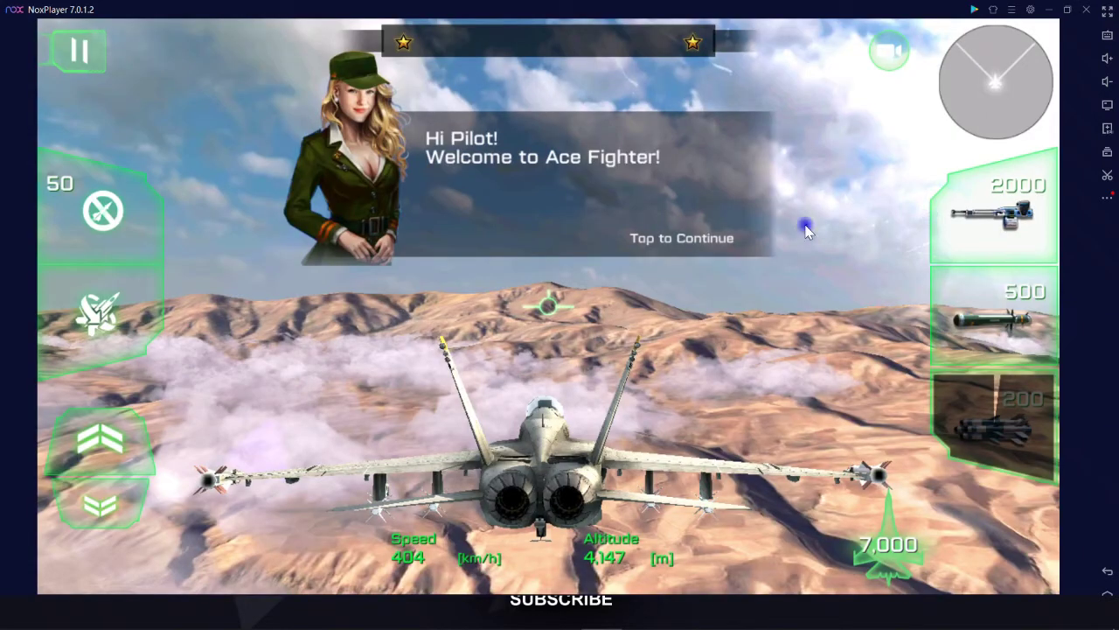
click(719, 239)
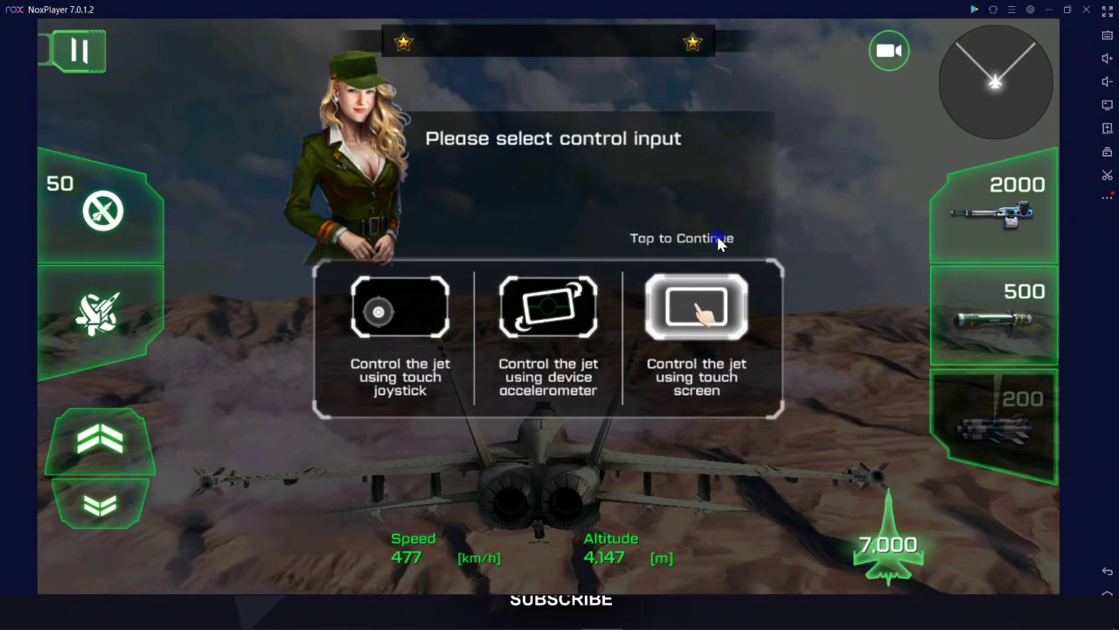
click(648, 222)
mouse_move(648, 223)
mouse_down()
mouse_move(679, 330)
mouse_move(464, 318)
mouse_move(477, 295)
mouse_move(639, 305)
mouse_move(411, 260)
mouse_move(379, 320)
mouse_up()
click(692, 241)
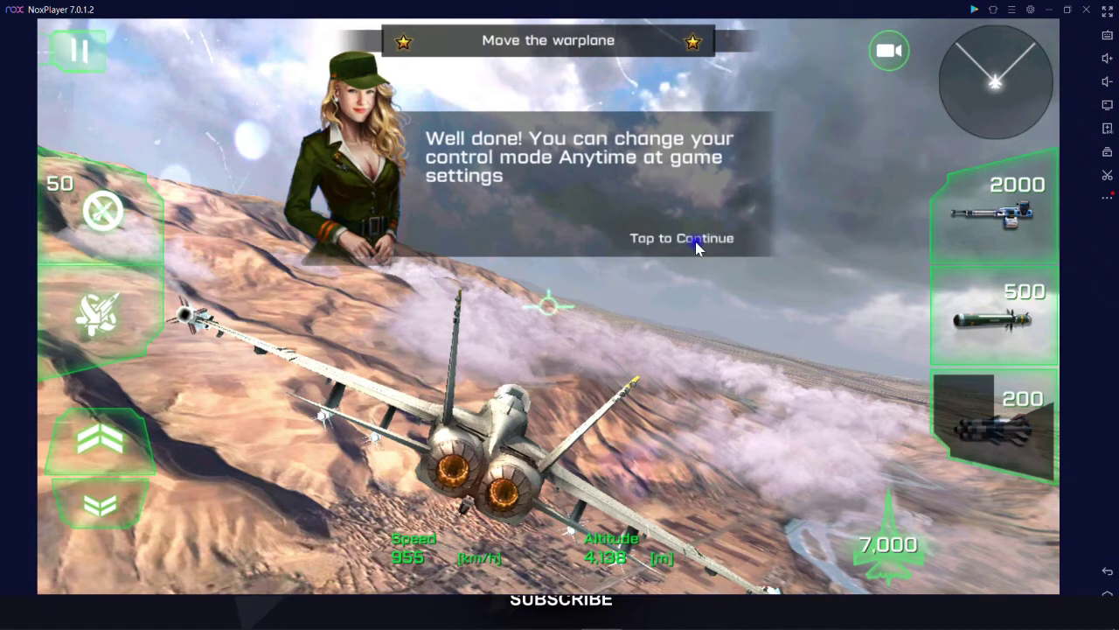
click(697, 248)
click(694, 245)
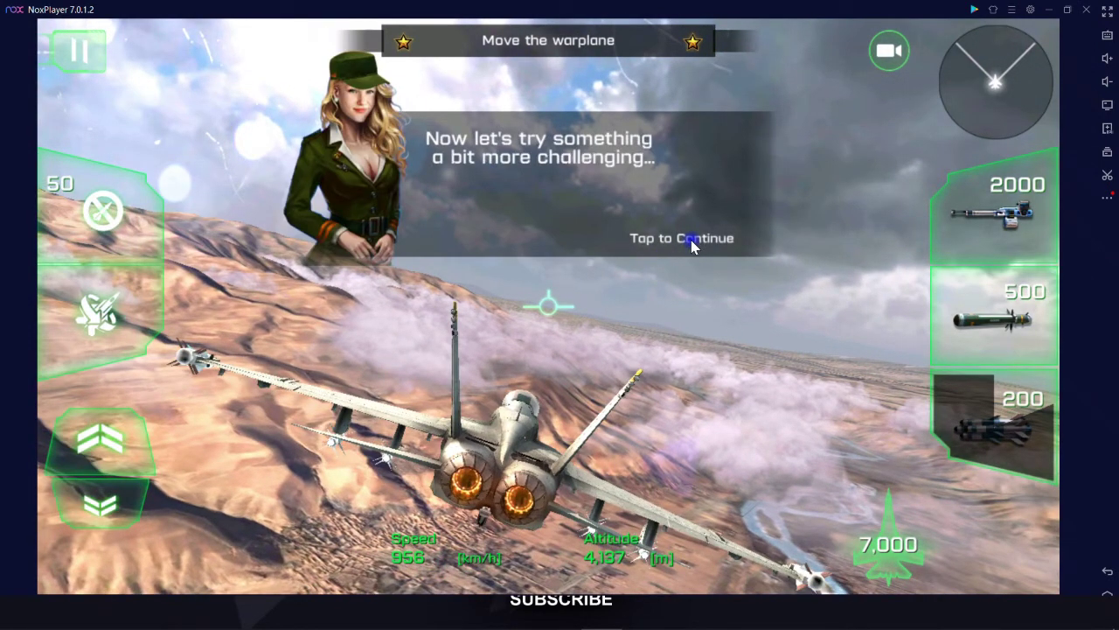
click(692, 244)
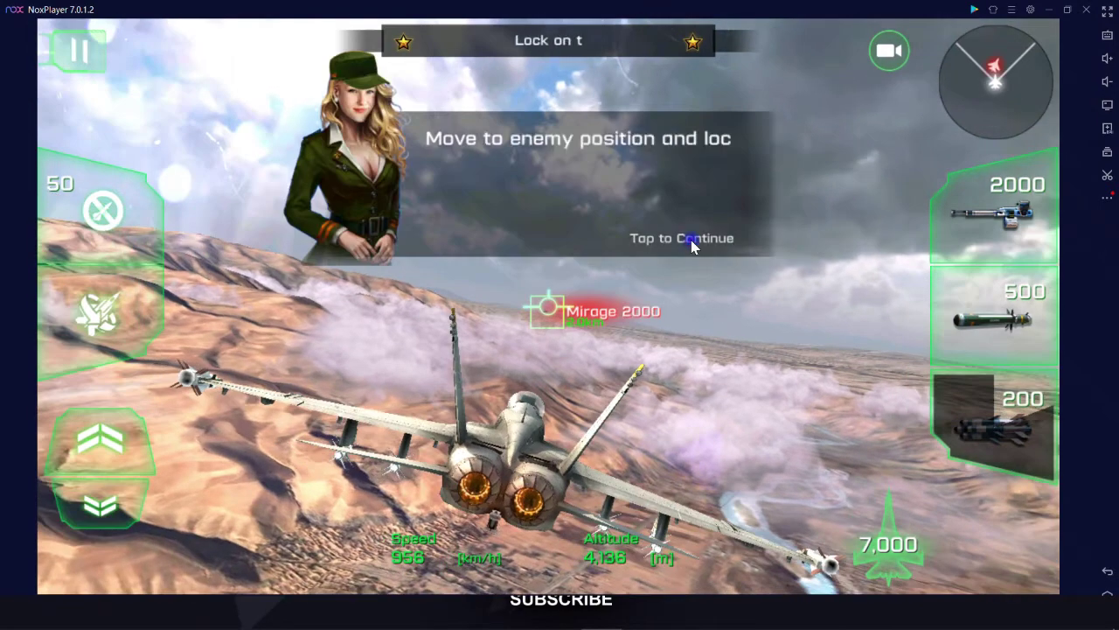
Continue through the lock-on tutorial in Ace Fighter and shoot down the enemy Mirage 2000 with missiles.
click(691, 241)
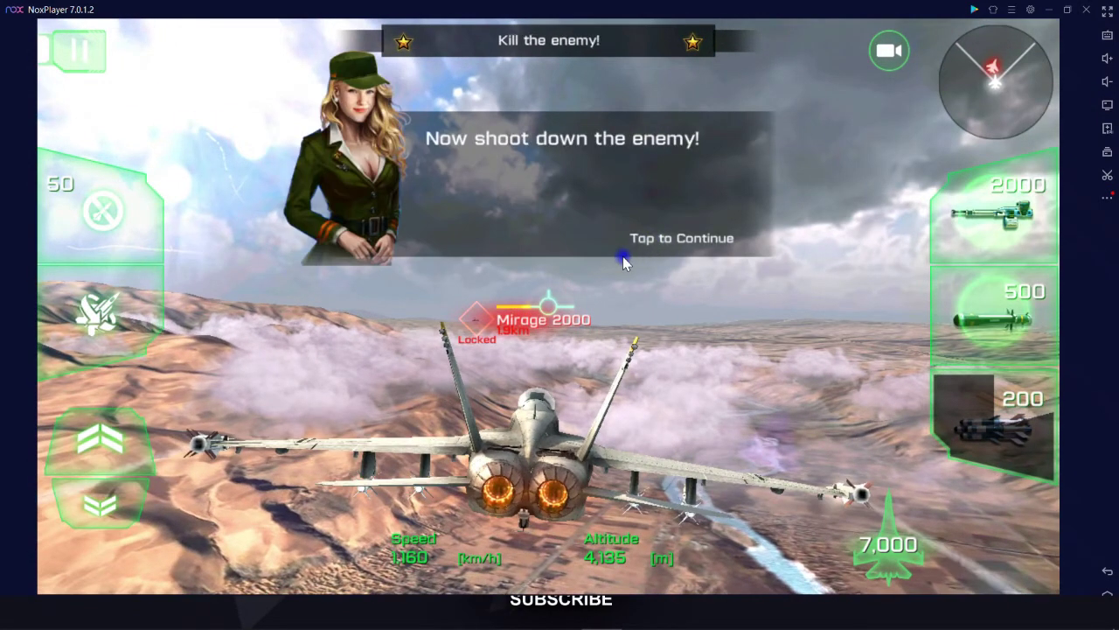
click(663, 240)
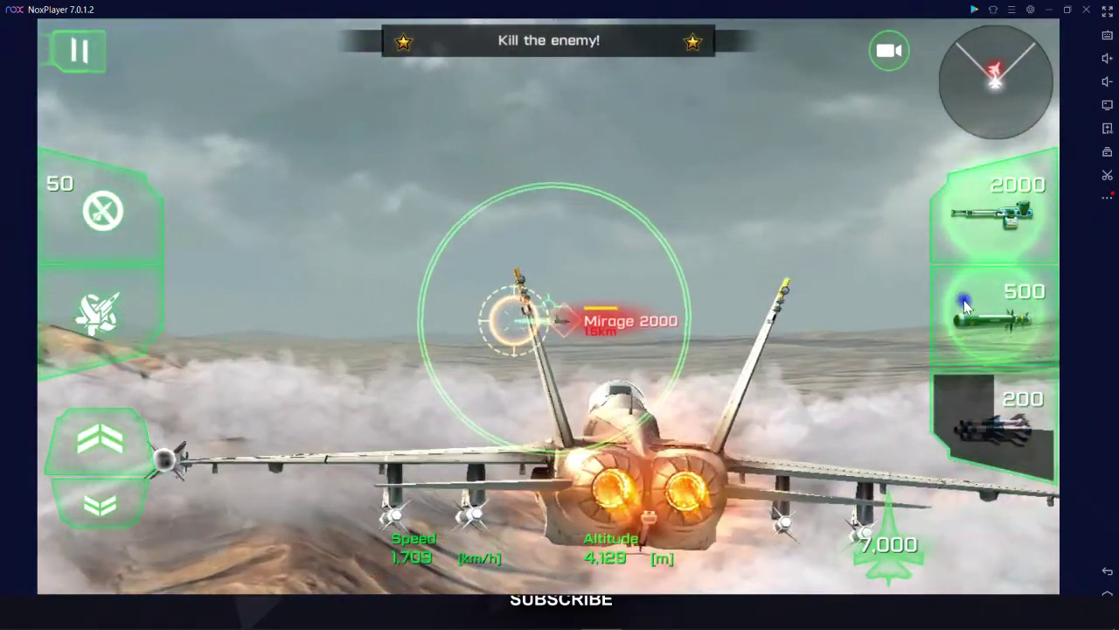
click(986, 315)
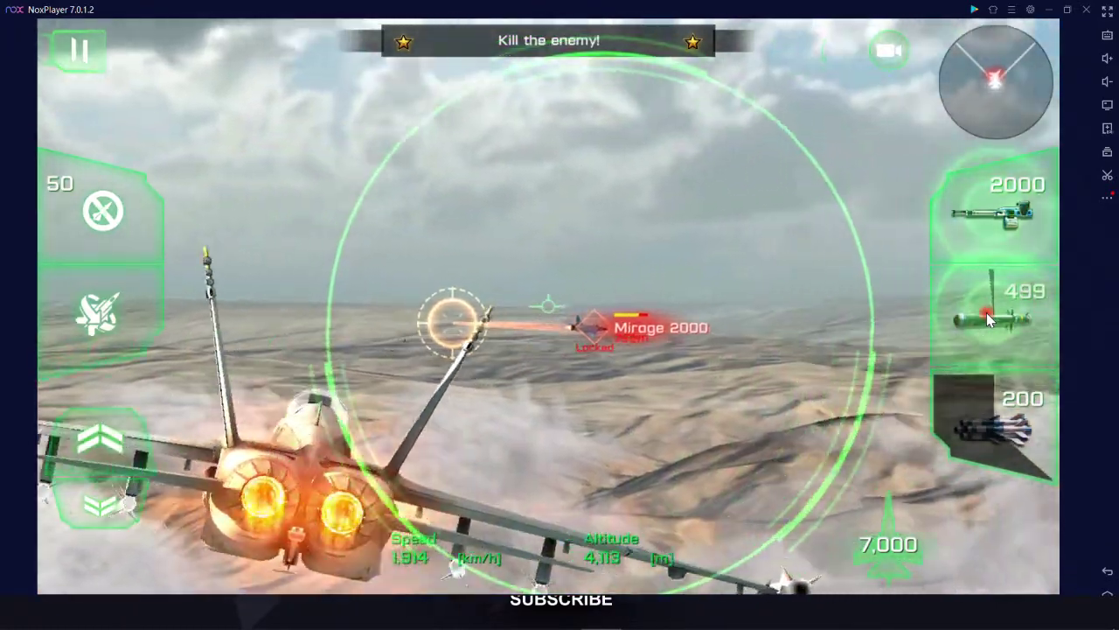
click(986, 319)
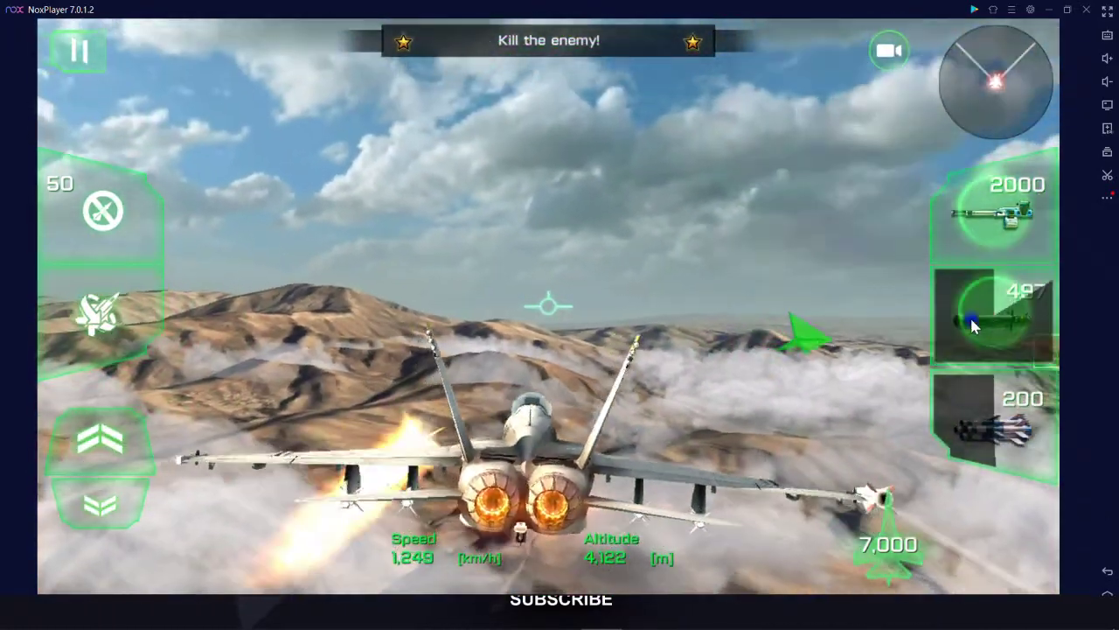
click(988, 320)
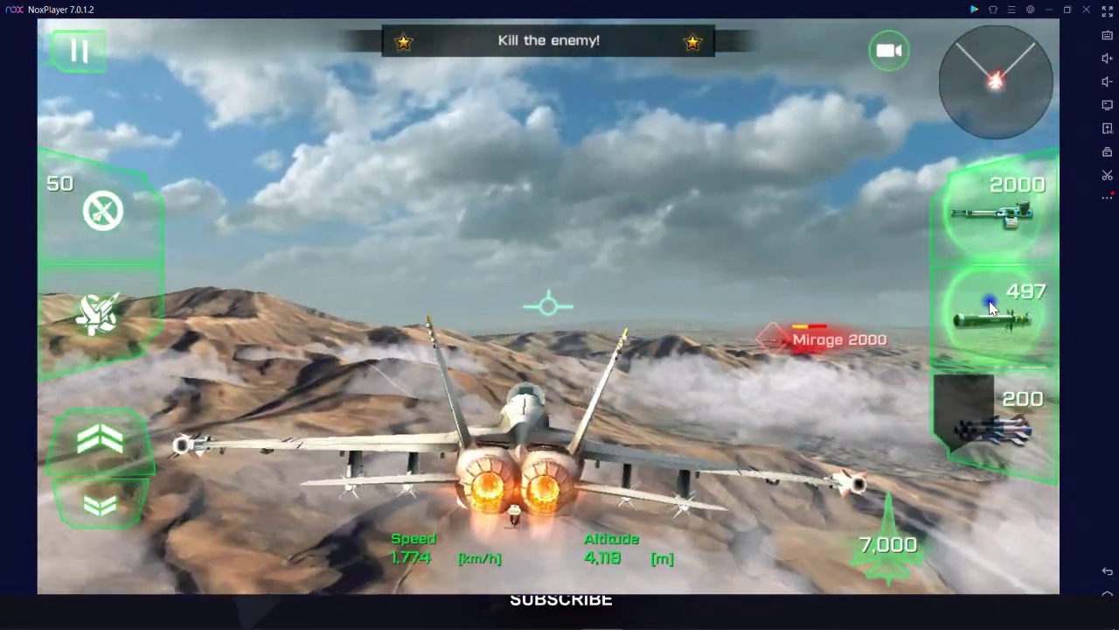
click(988, 320)
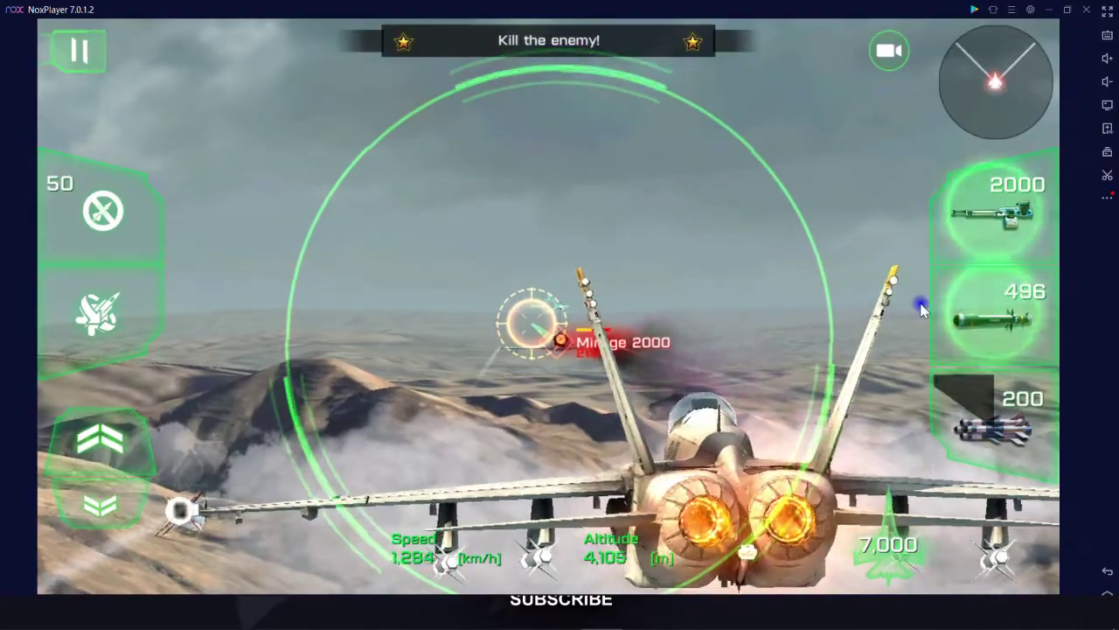
click(983, 309)
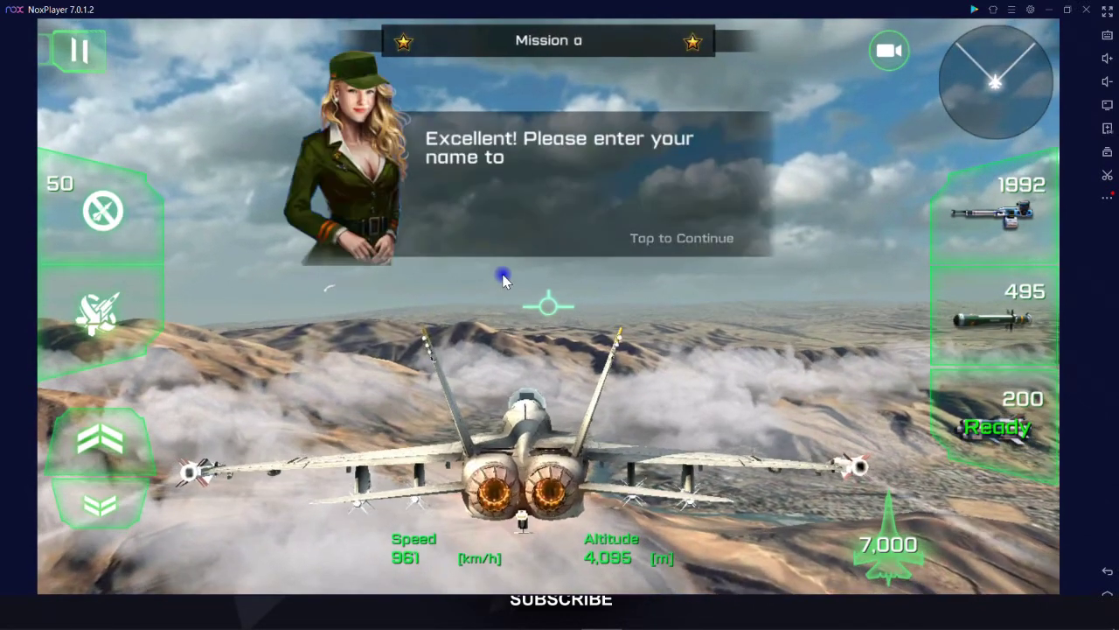
Accept the suggested pilot name to finish the mission, and close all running apps in the emulator.
click(672, 244)
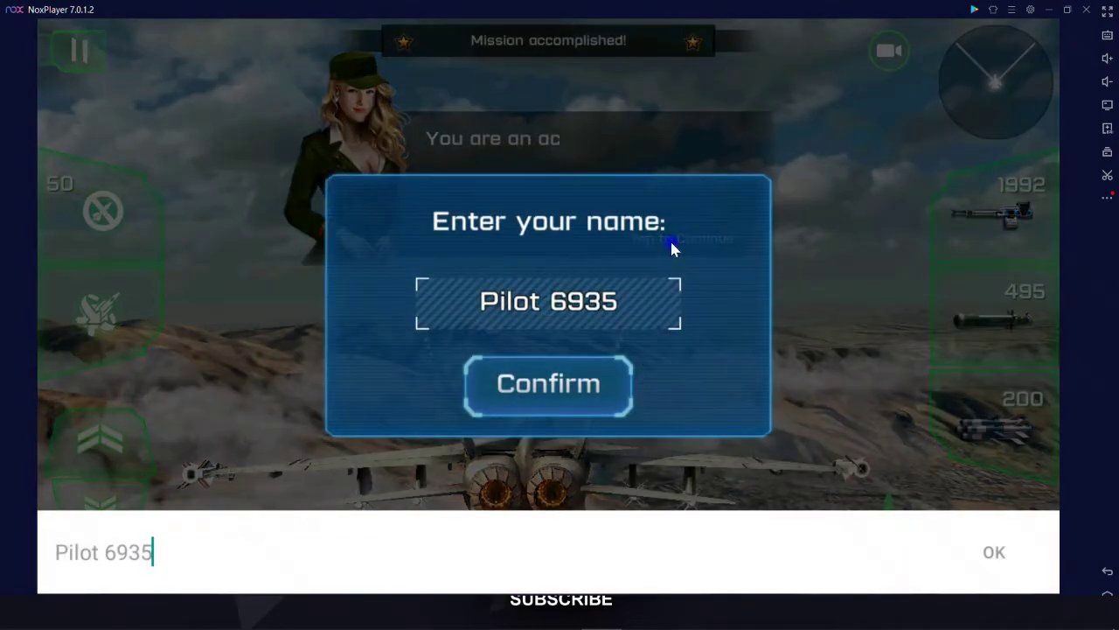
key(Return)
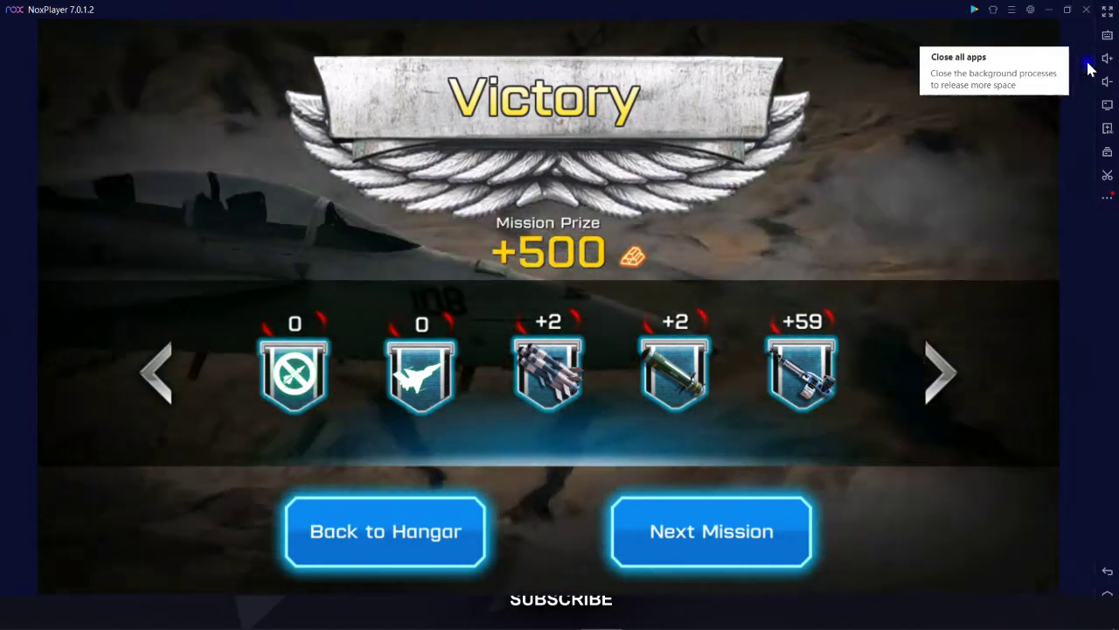
click(1088, 68)
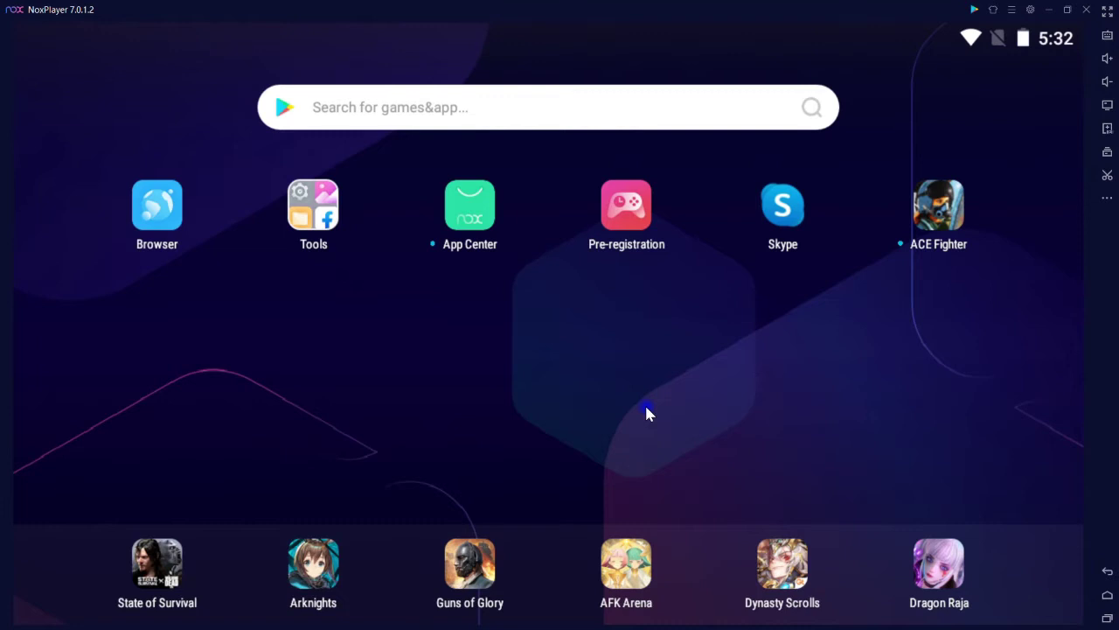
Export ACE Fighter as an APK from the home screen and return to the emulator window.
right_click(934, 222)
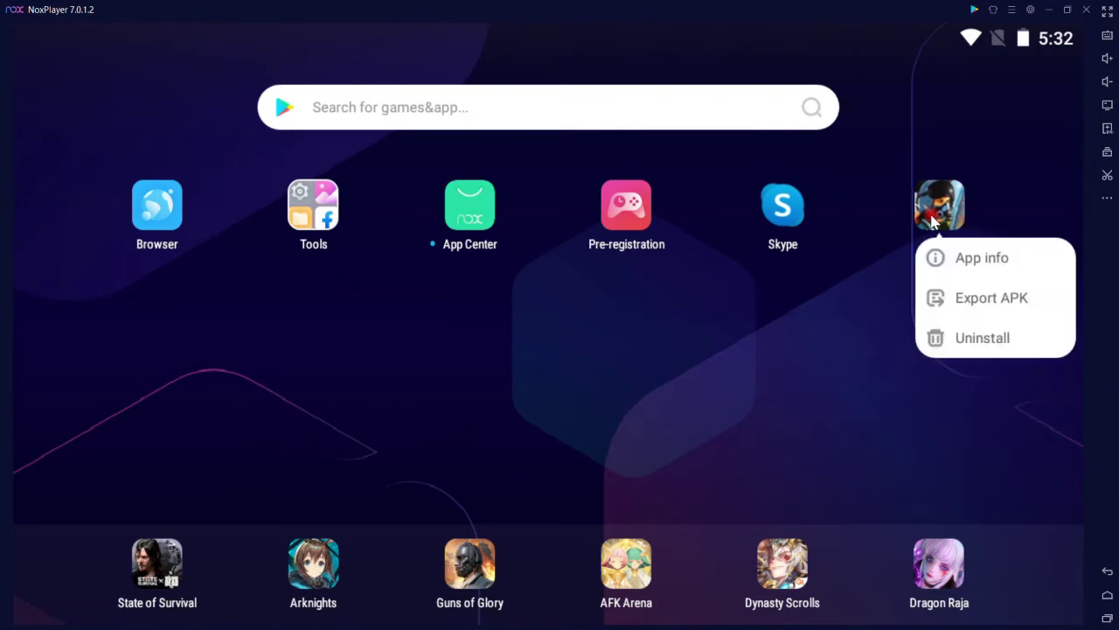
click(960, 297)
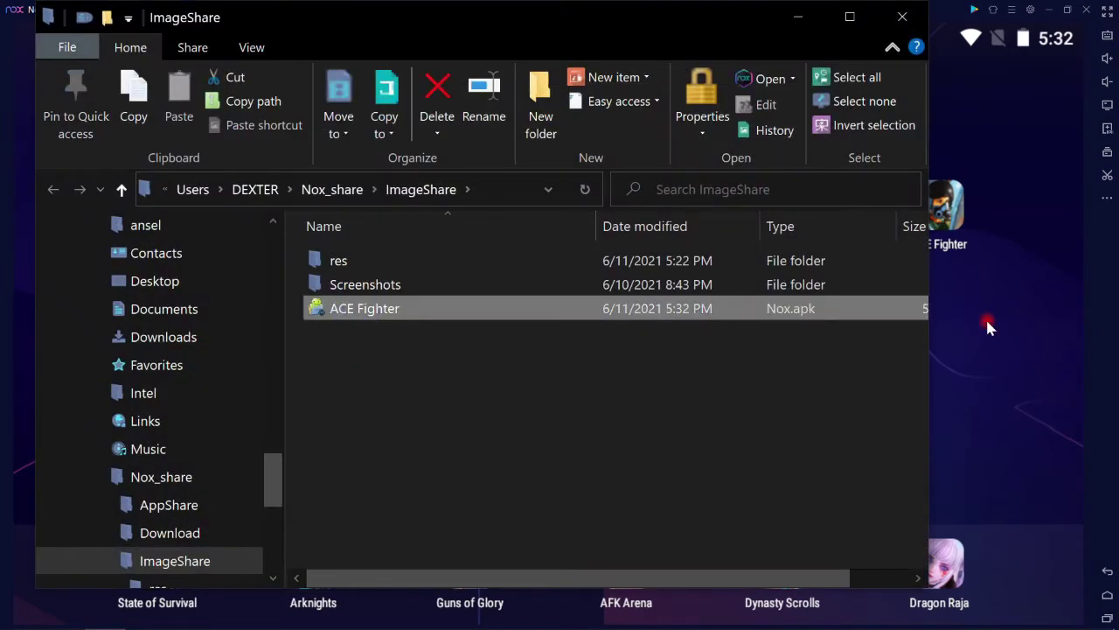
click(987, 325)
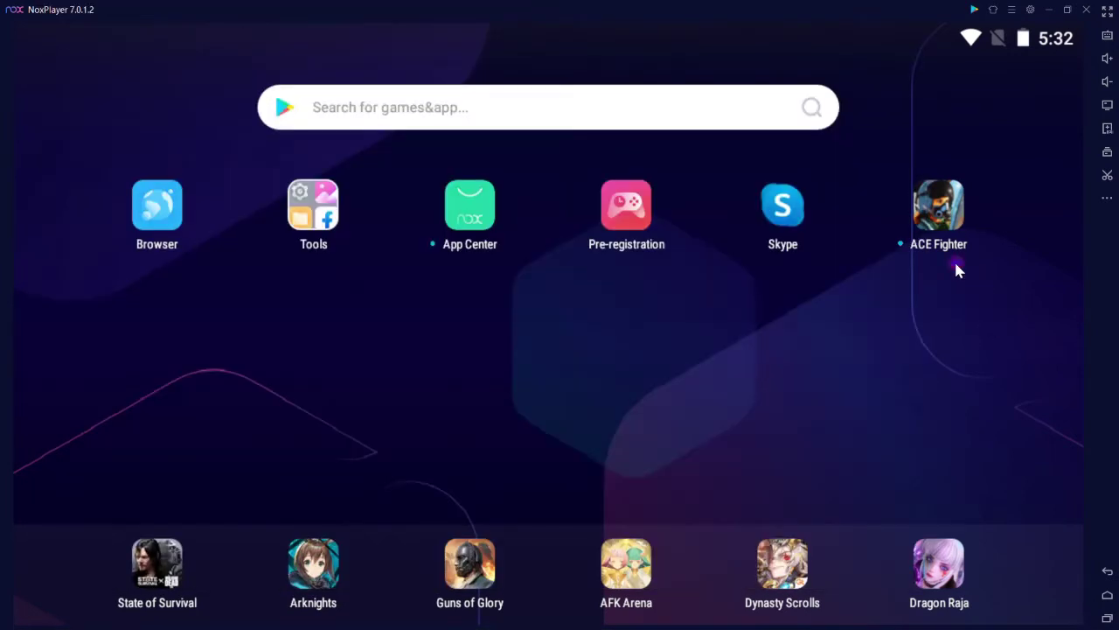
Uninstall ACE Fighter from the emulator's home screen and confirm the removal.
click(938, 223)
click(959, 339)
click(764, 408)
Reinstall ACE Fighter by dropping its exported APK from the ImageShare folder onto the restored emulator window, and maximize the emulator.
click(1067, 12)
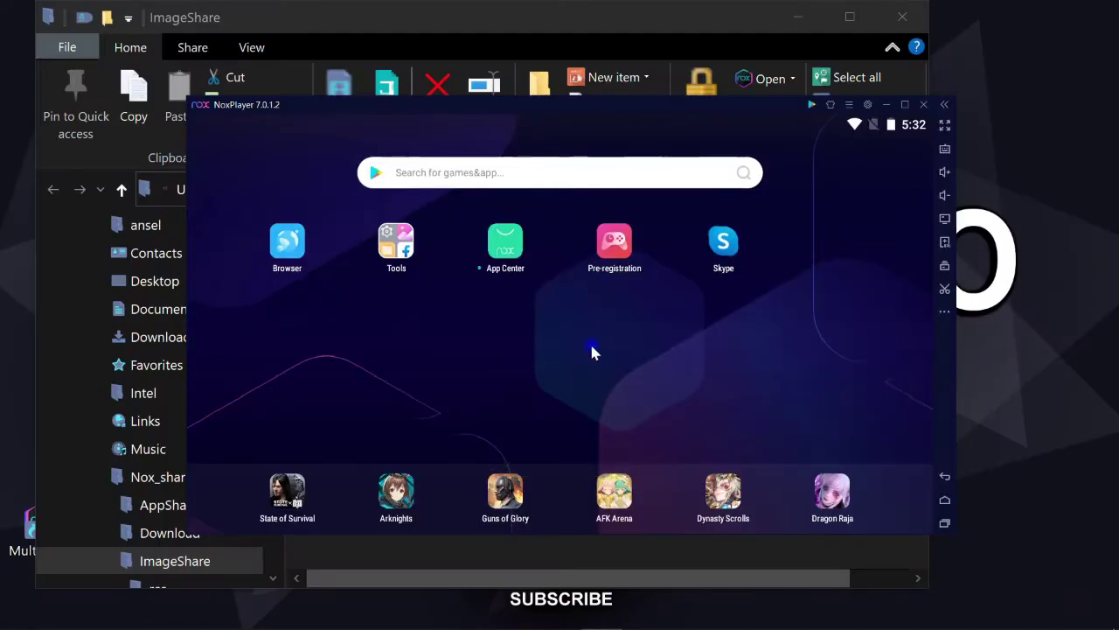
drag(402, 108, 650, 75)
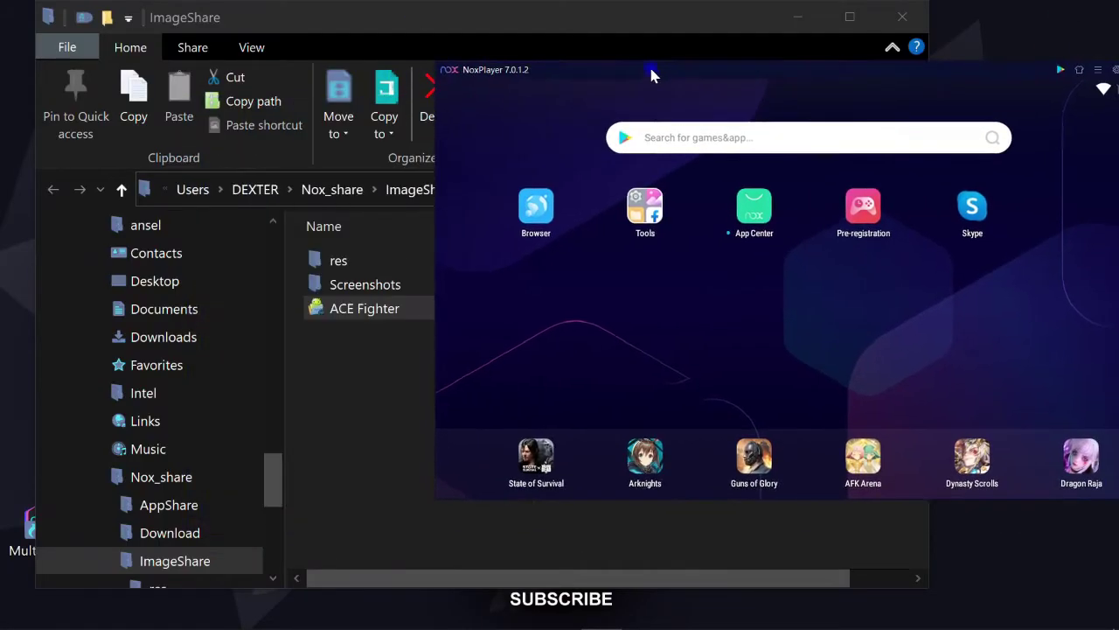
mouse_move(350, 325)
mouse_down()
mouse_move(626, 330)
mouse_move(365, 353)
mouse_move(333, 313)
mouse_up()
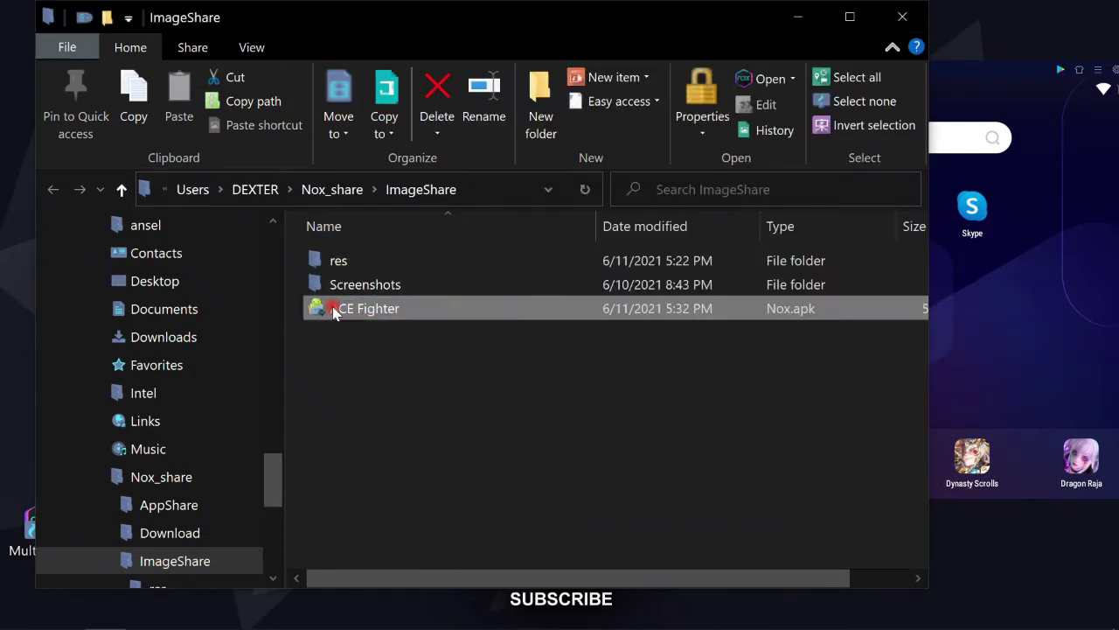
click(1000, 276)
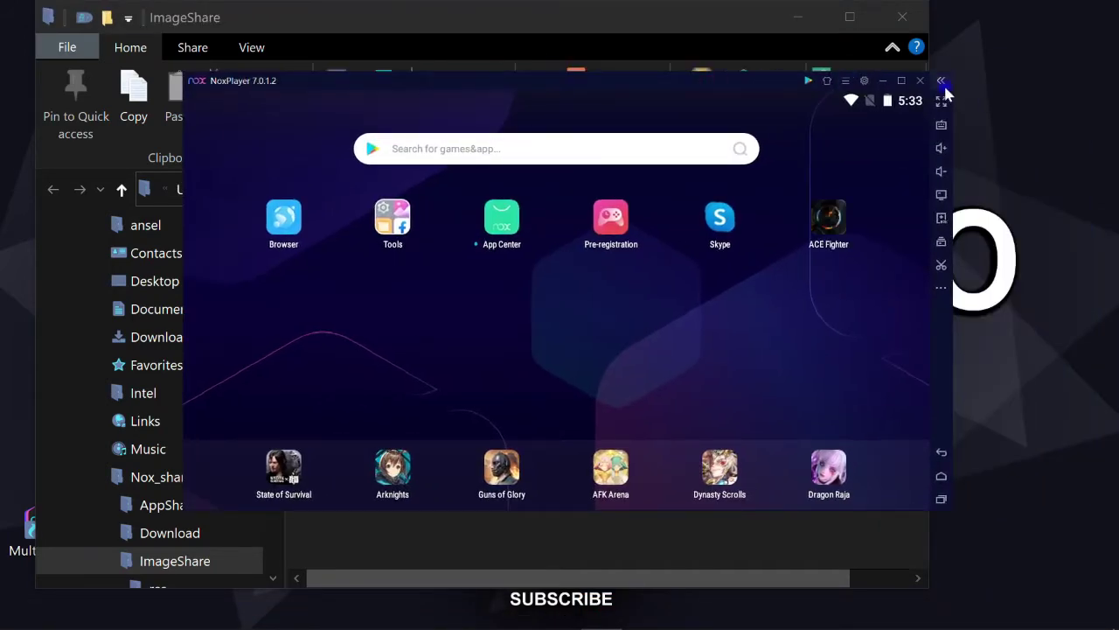
click(901, 80)
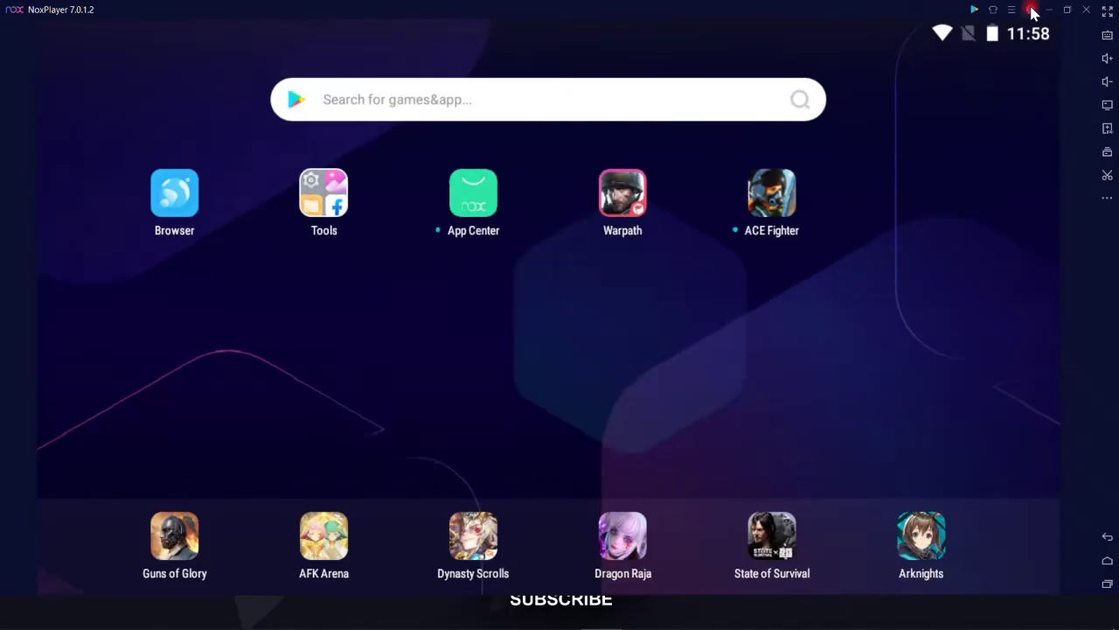
Open the system settings and examine the general options and the CPU and memory presets in the performance settings.
click(968, 19)
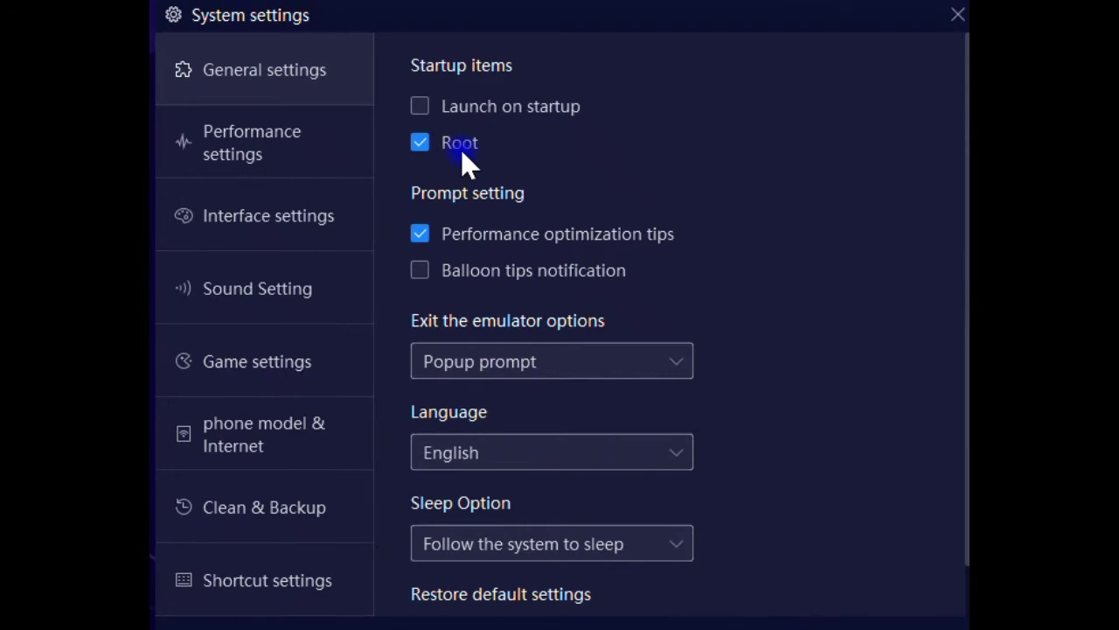
scroll(542, 214, down, 2)
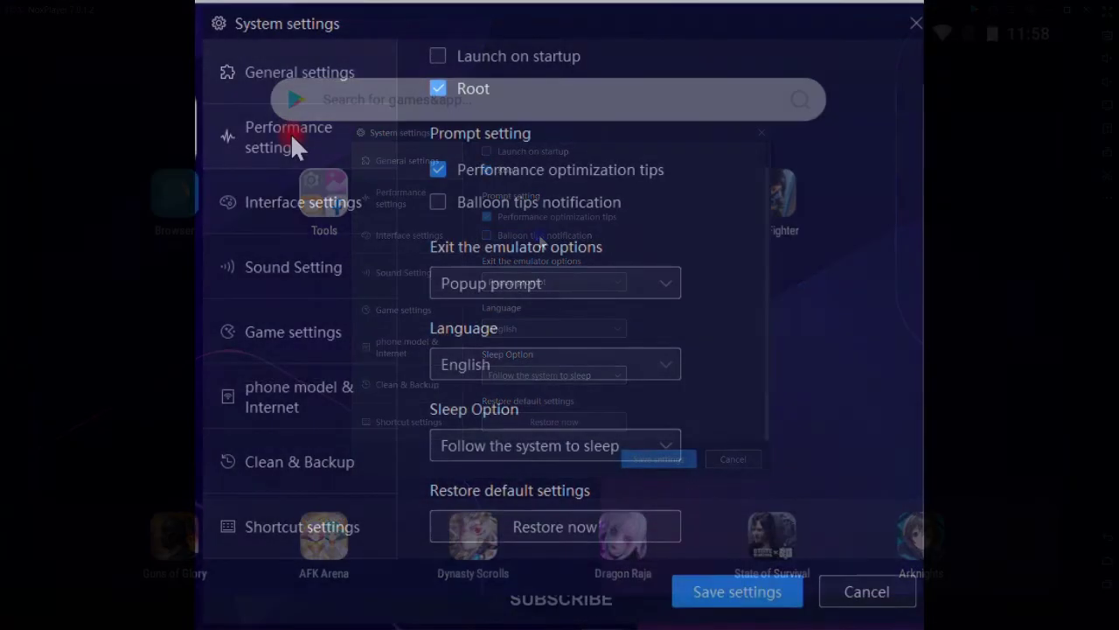
click(407, 202)
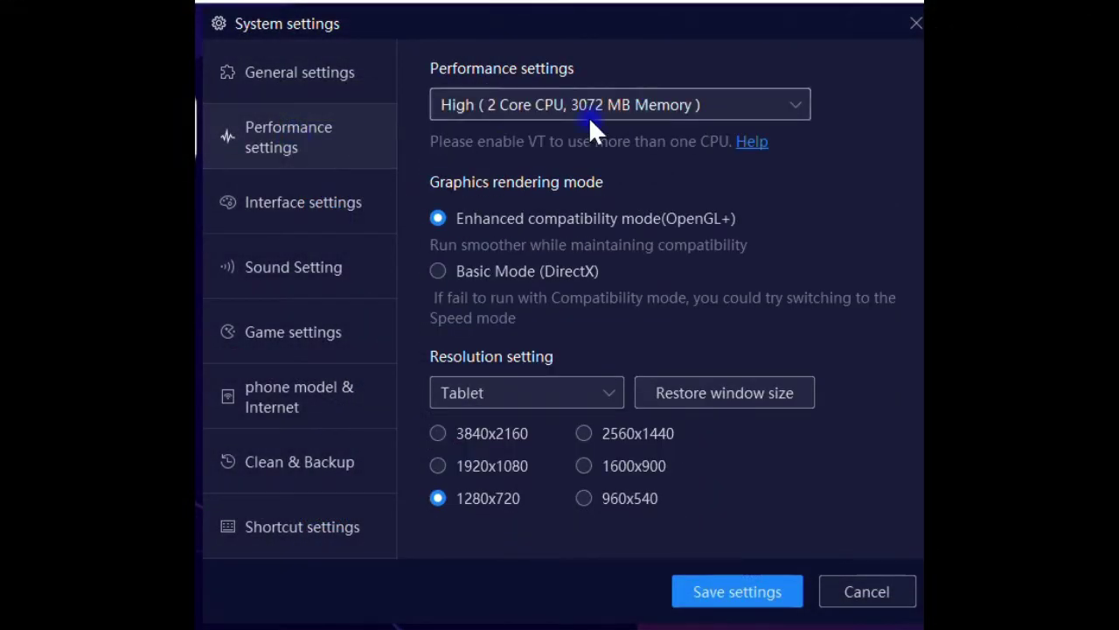
click(798, 105)
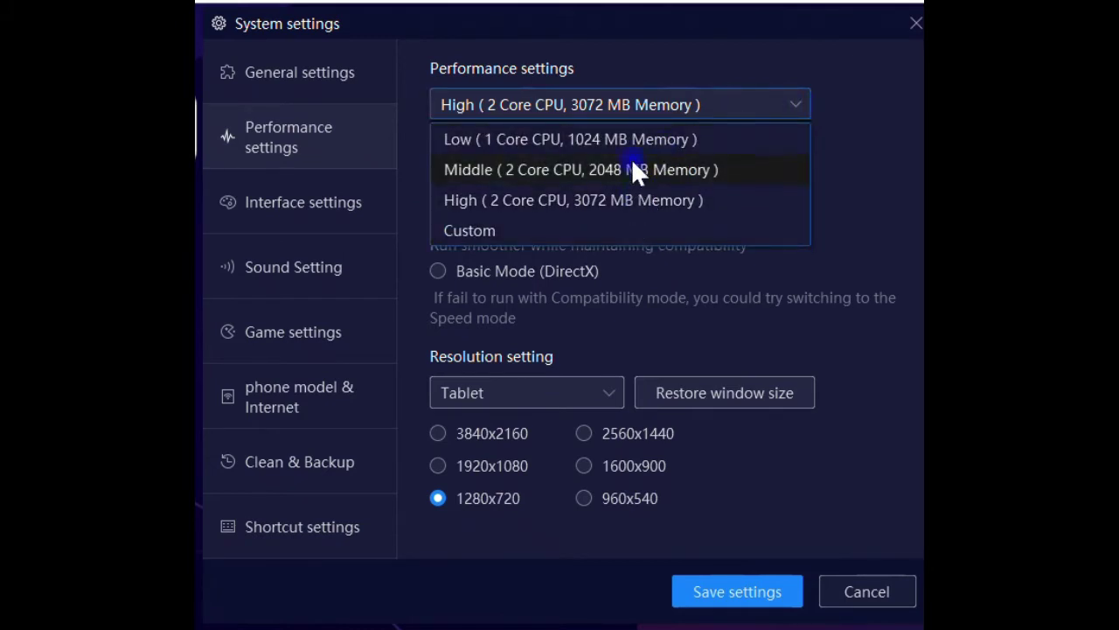
click(736, 91)
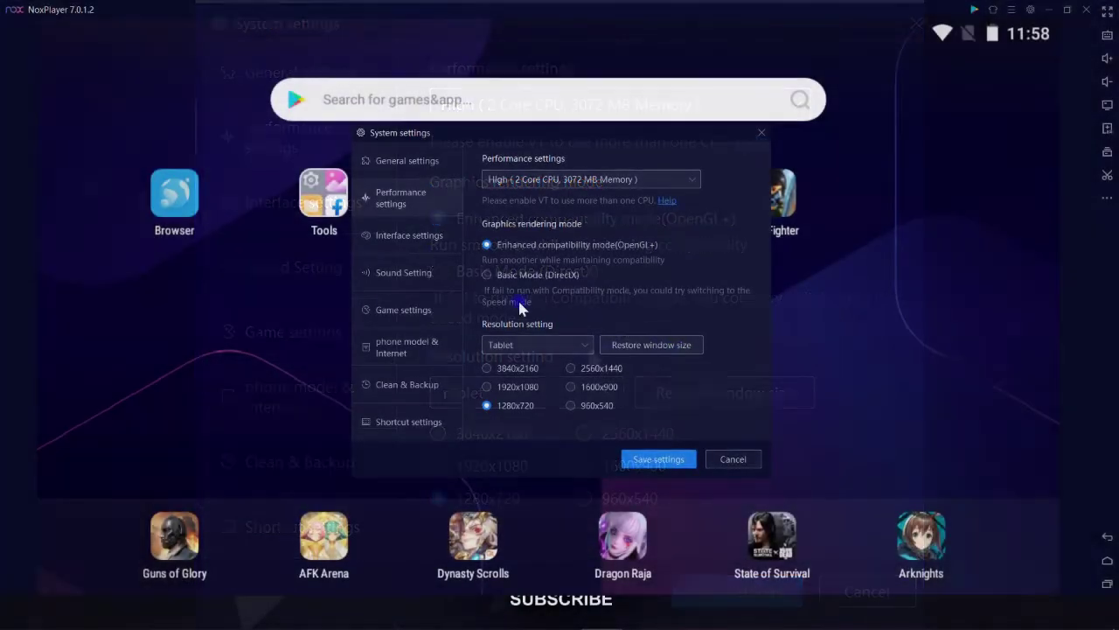
Examine the interface, sound and game settings, including frame rate, mouse acceleration and ASTC texture options.
click(303, 202)
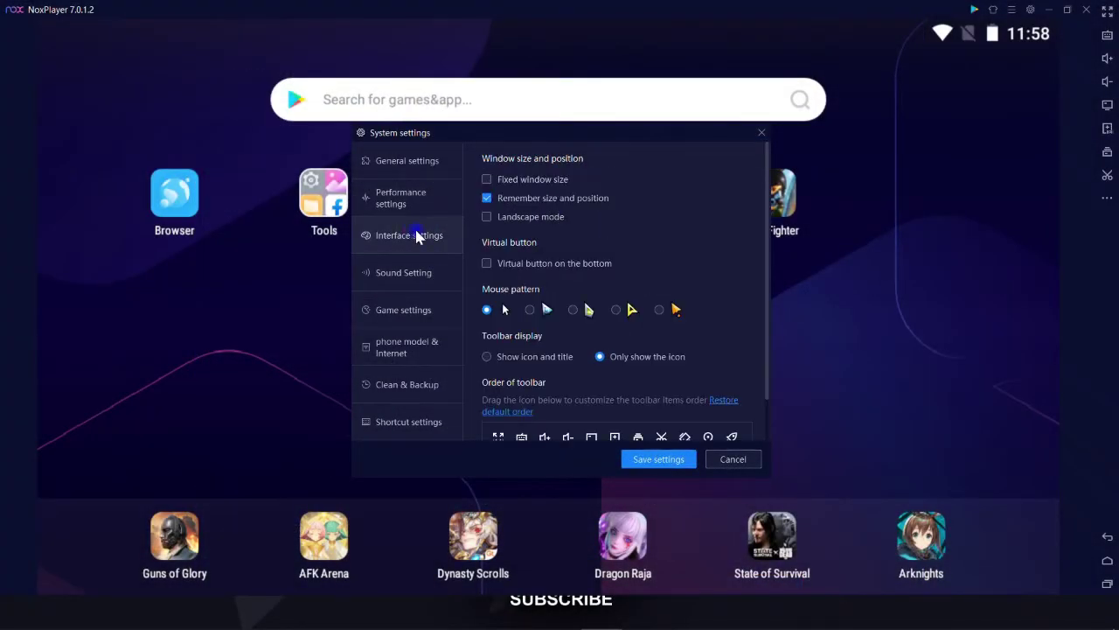
click(401, 272)
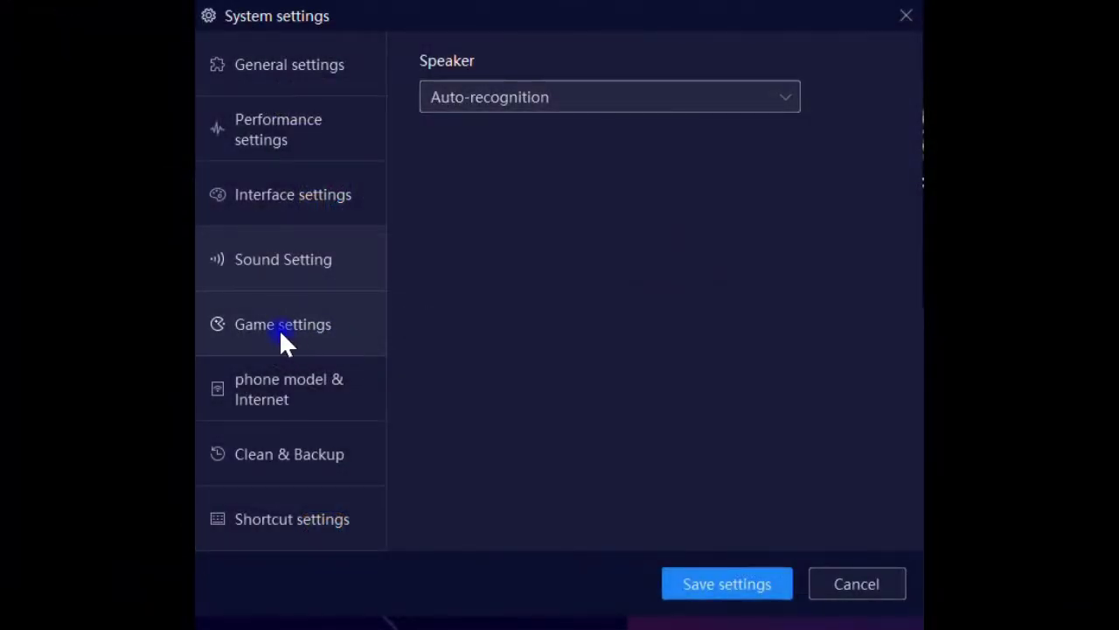
click(279, 329)
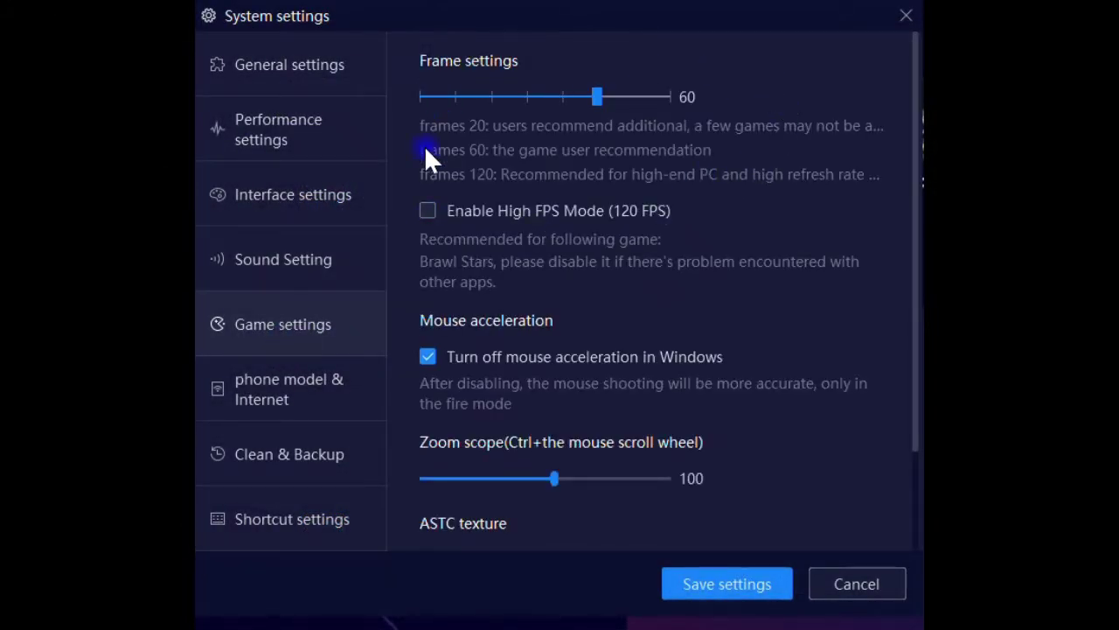
scroll(667, 339, down, 3)
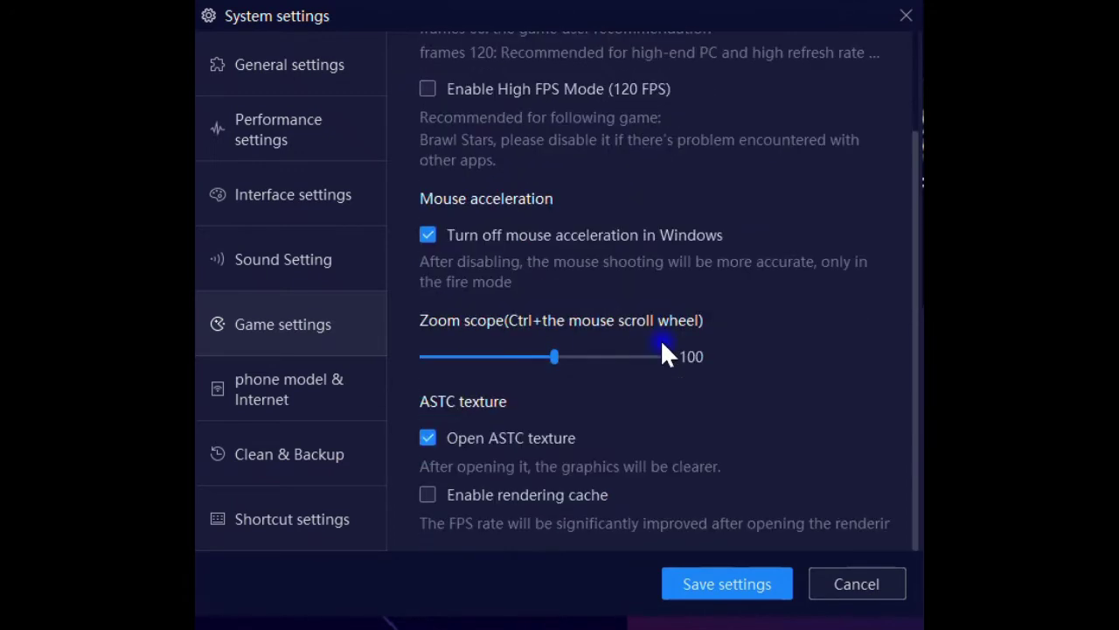
scroll(625, 184, up, 3)
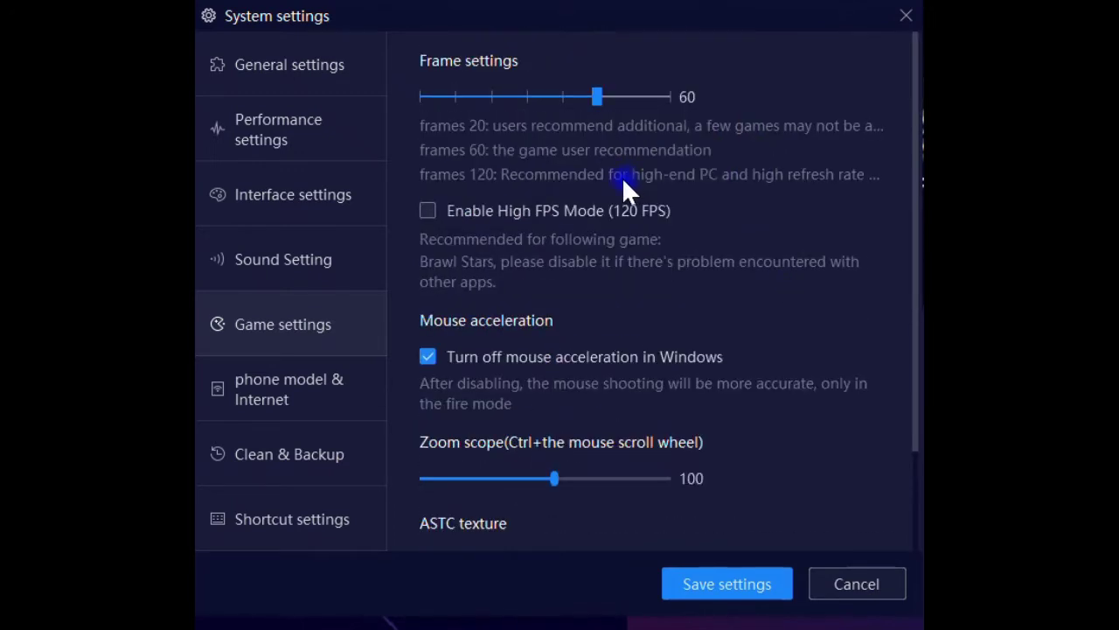
Examine the default phone models in the phone model and Internet settings, and the Clean & Backup options.
click(283, 402)
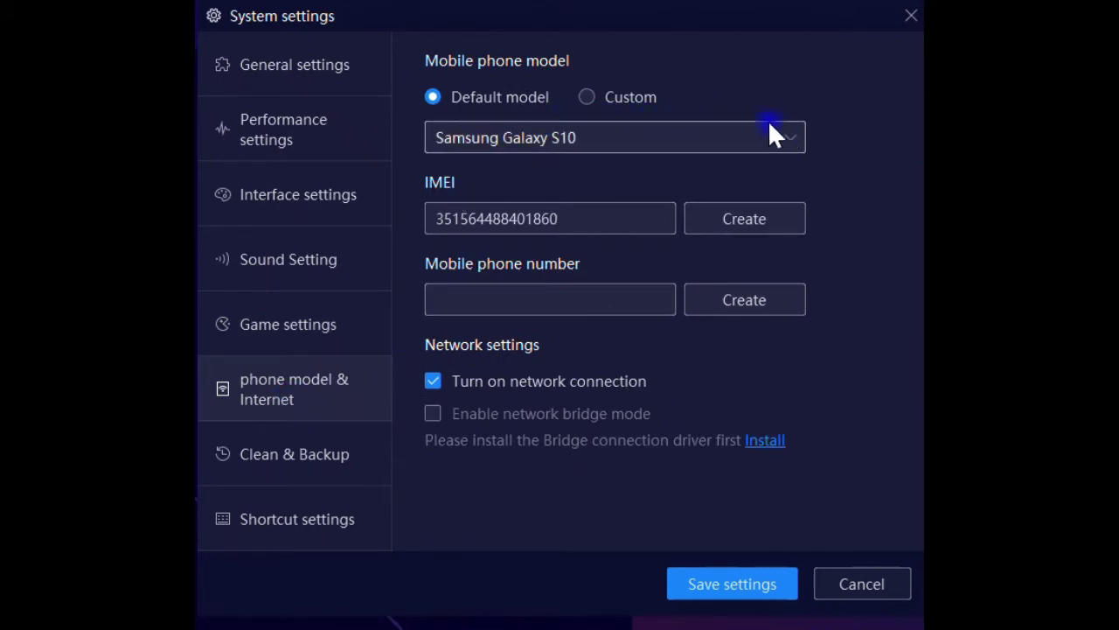
click(797, 138)
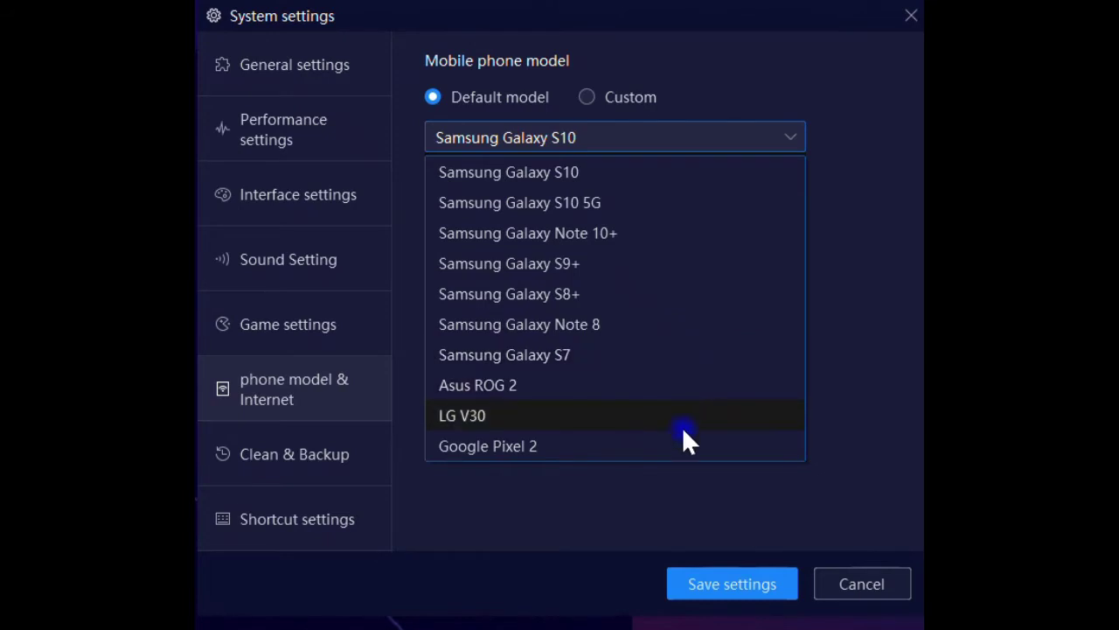
click(822, 72)
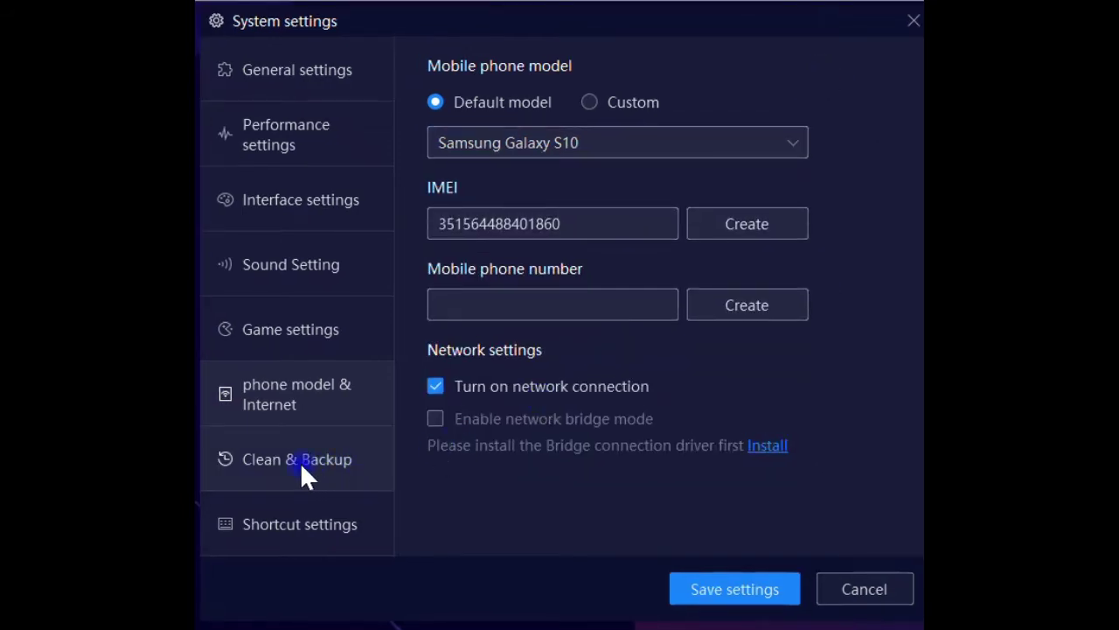
click(300, 462)
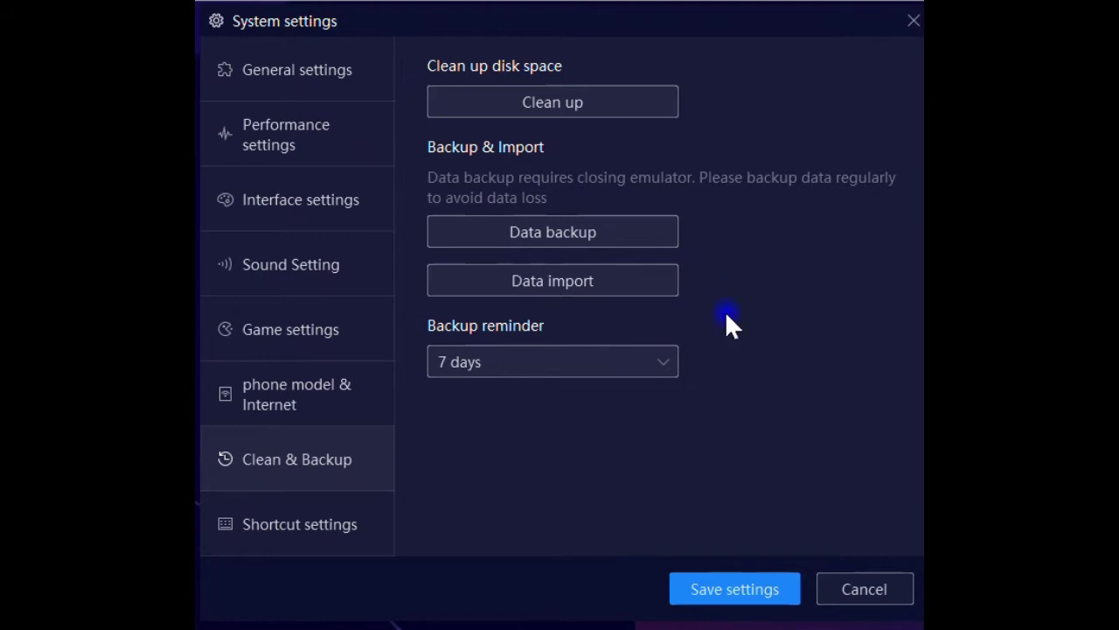
Review the general keyboard shortcuts in the emulator's shortcut settings.
click(310, 517)
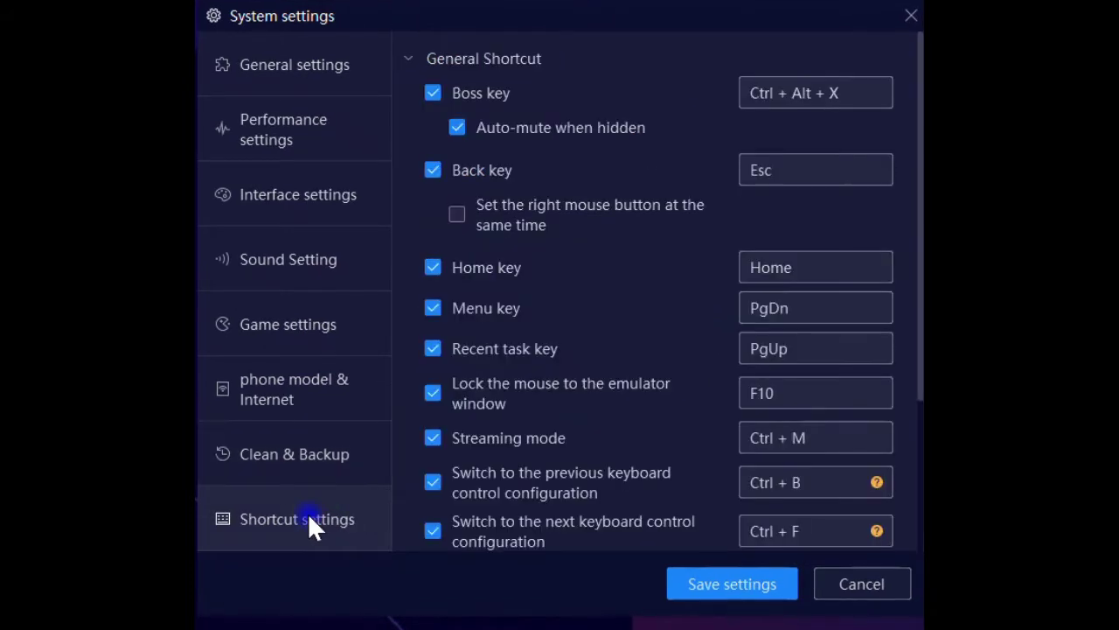
scroll(609, 222, down, 1)
scroll(608, 223, down, 2)
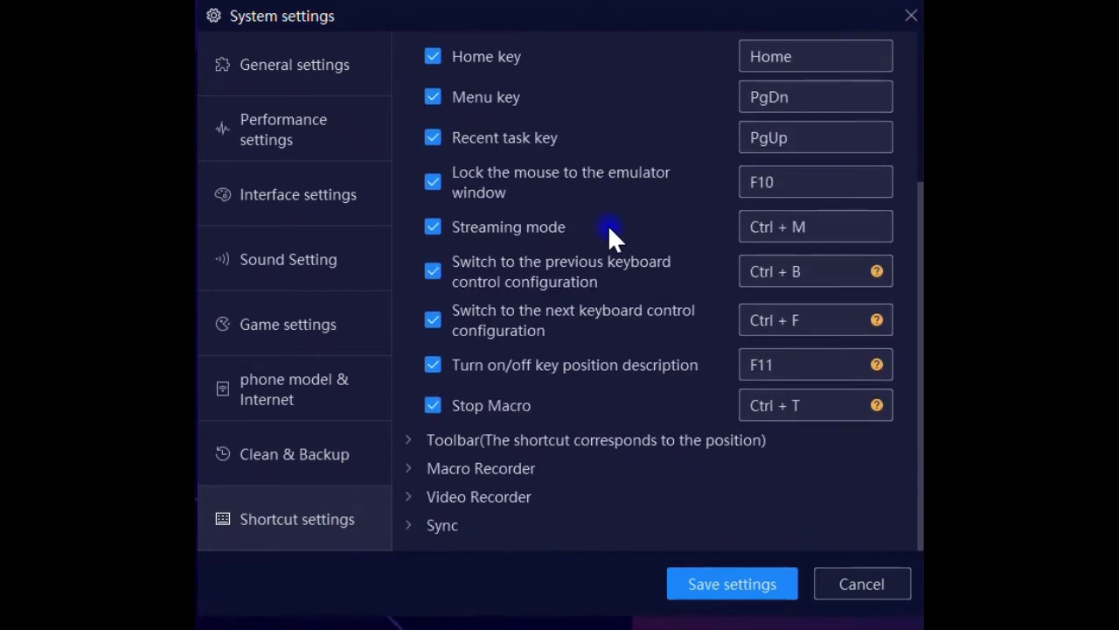
scroll(608, 224, up, 1)
scroll(607, 225, up, 3)
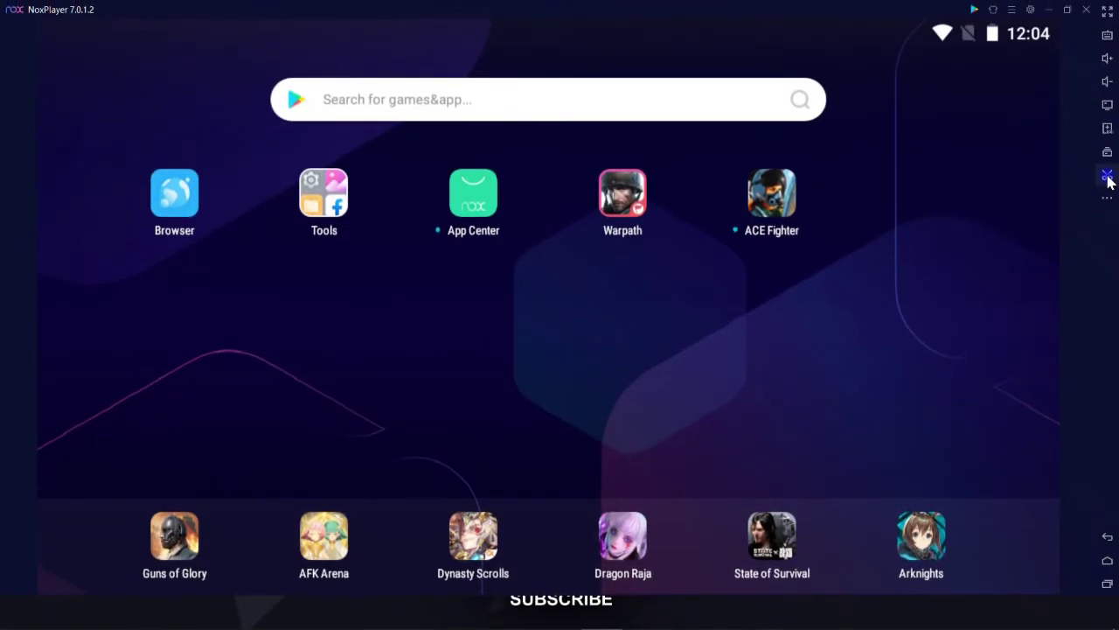
Capture a screenshot of the emulator's home screen and check the saved image in the Screenshots folder.
click(1107, 177)
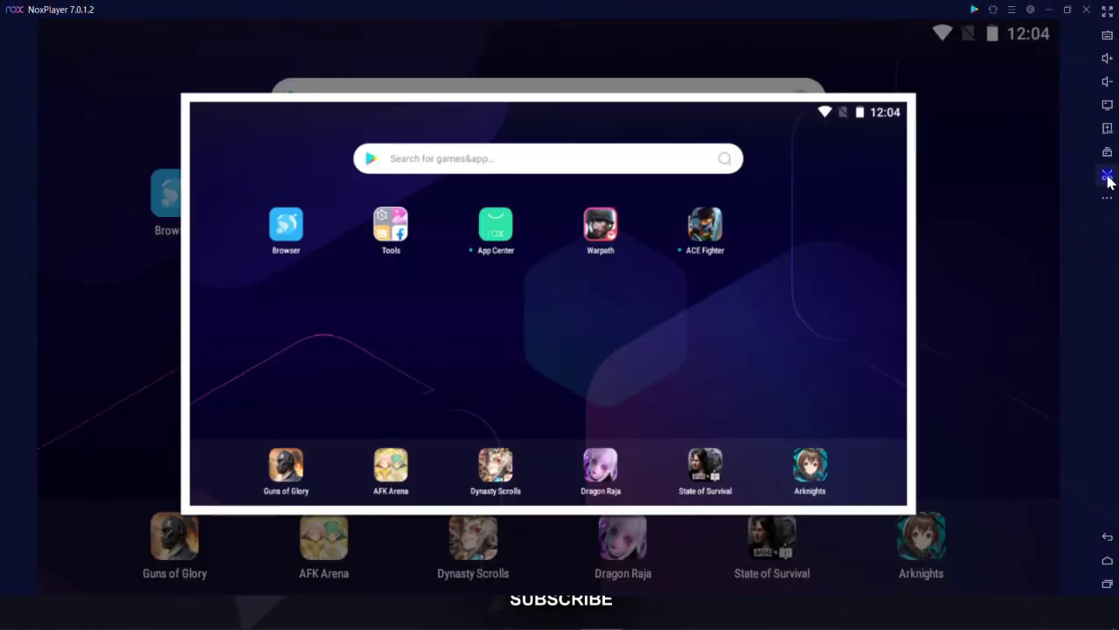
click(1054, 609)
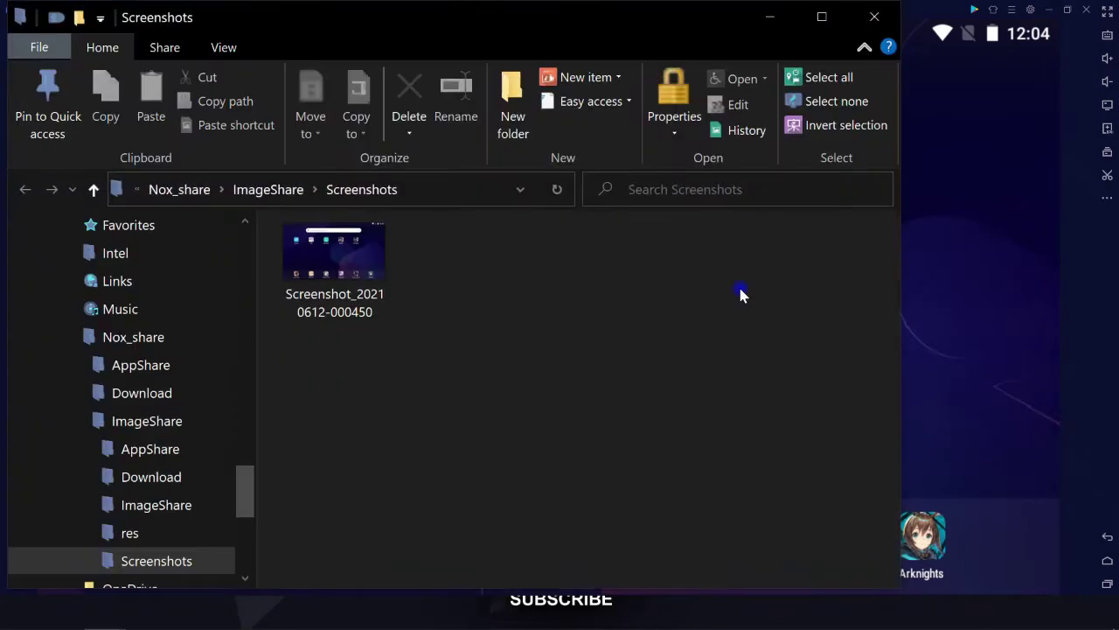
click(352, 276)
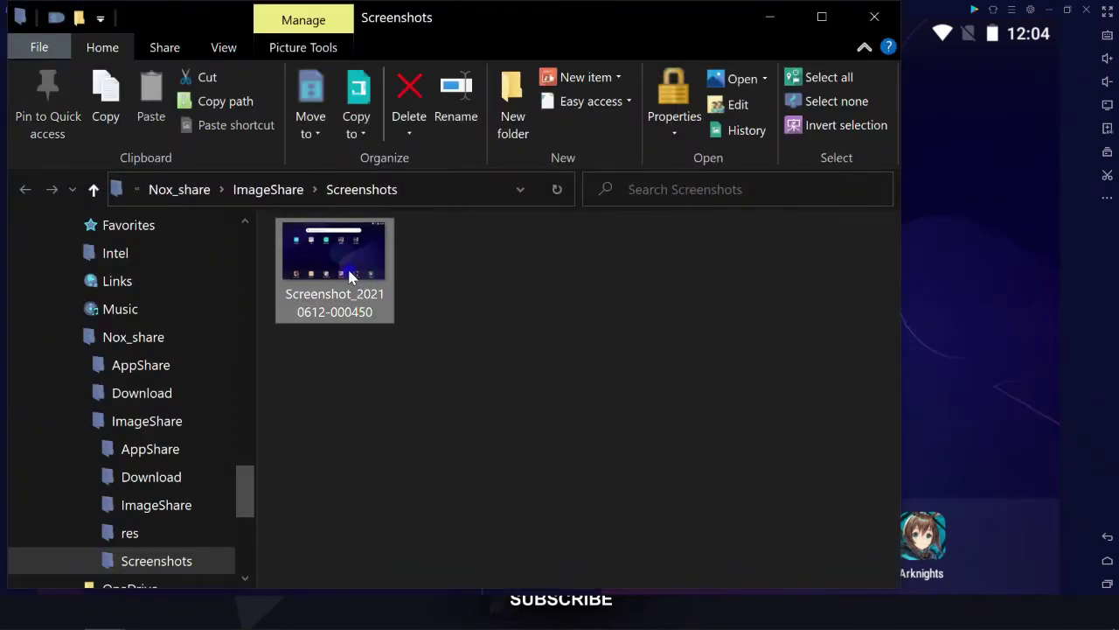
click(885, 29)
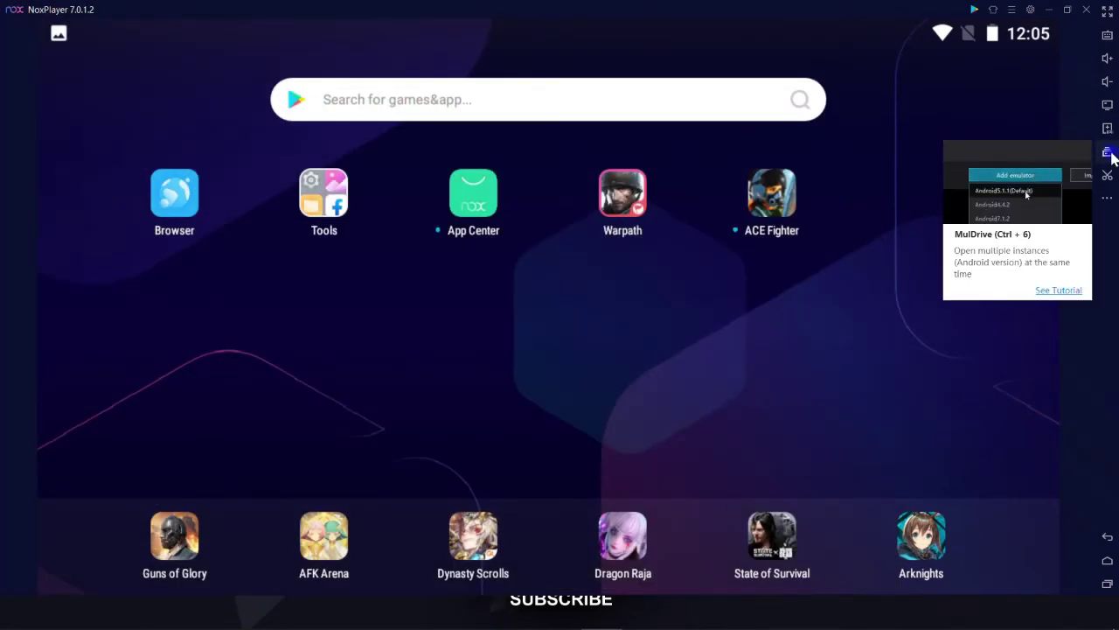
Add a new Android 7 emulator instance in the multi-instance manager and launch it.
click(1108, 153)
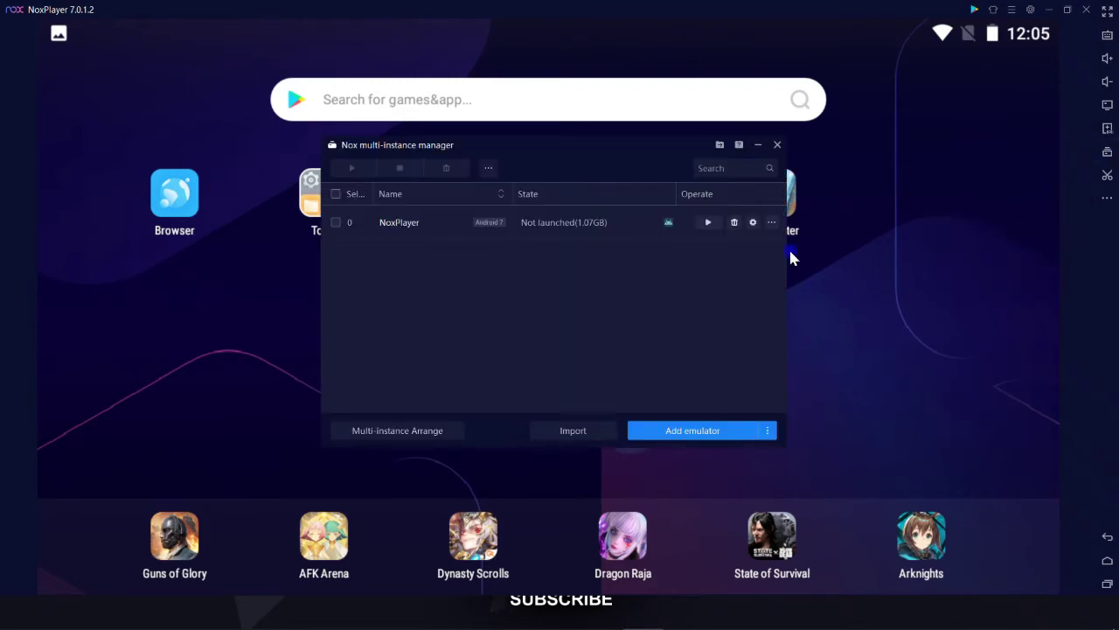
click(766, 432)
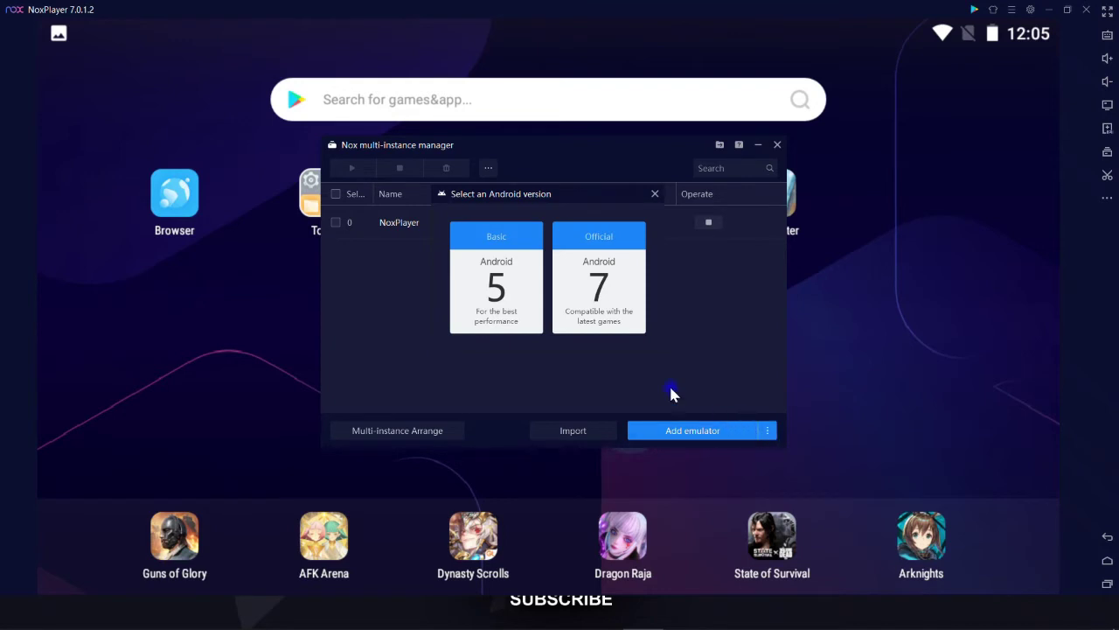
click(487, 317)
click(607, 306)
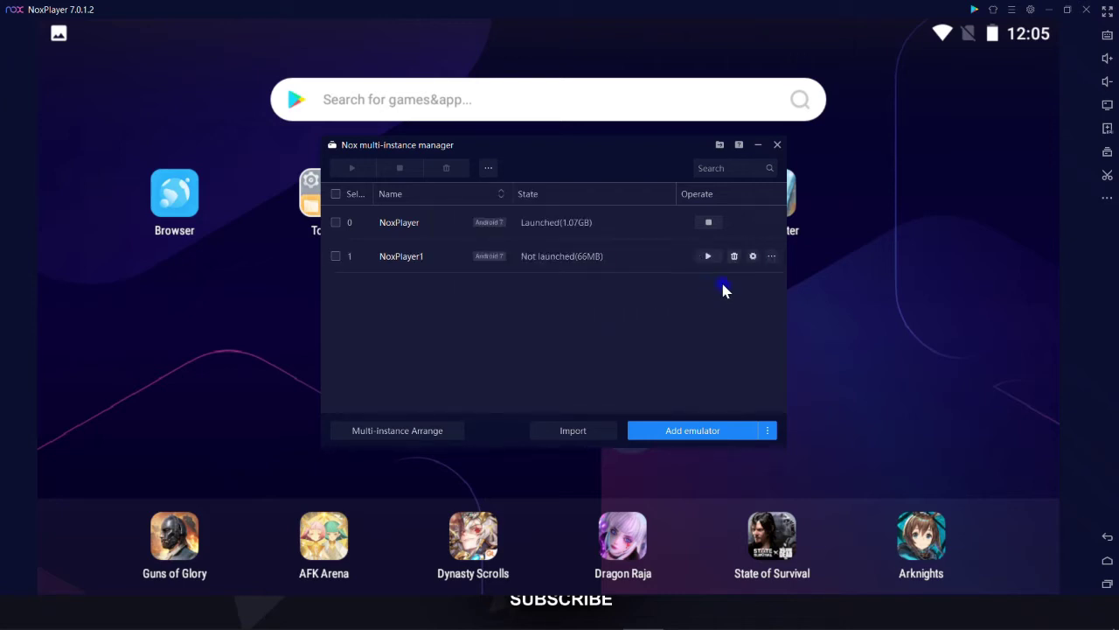
click(708, 256)
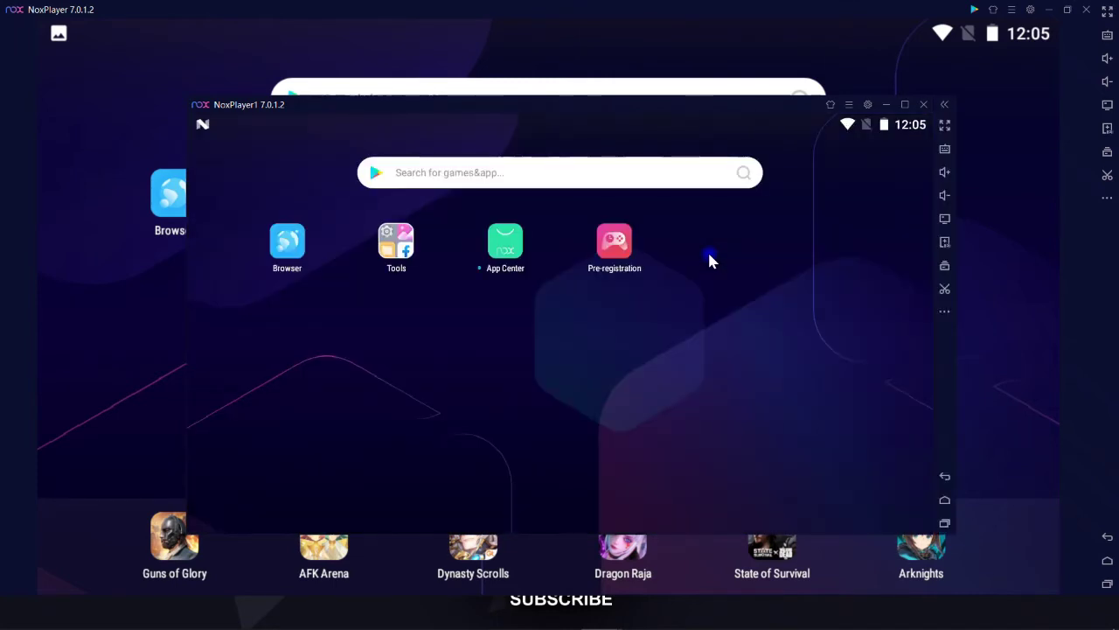
Look through the Tools folder in the NoxPlayer1 instance and close that instance.
drag(530, 109, 579, 109)
click(446, 249)
drag(519, 280, 387, 287)
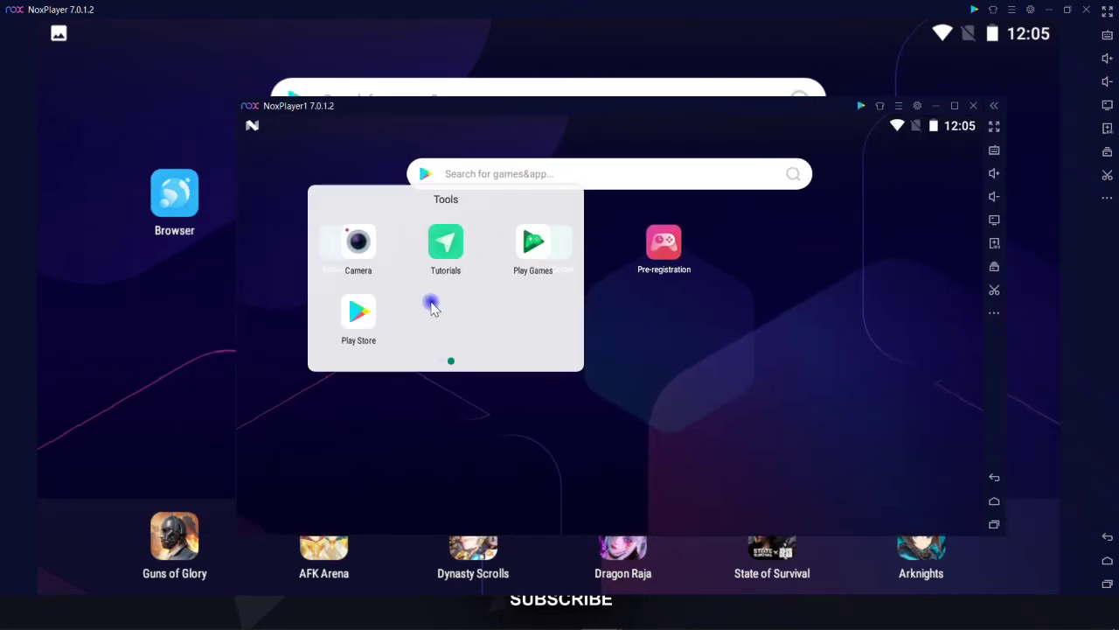
click(728, 330)
click(974, 105)
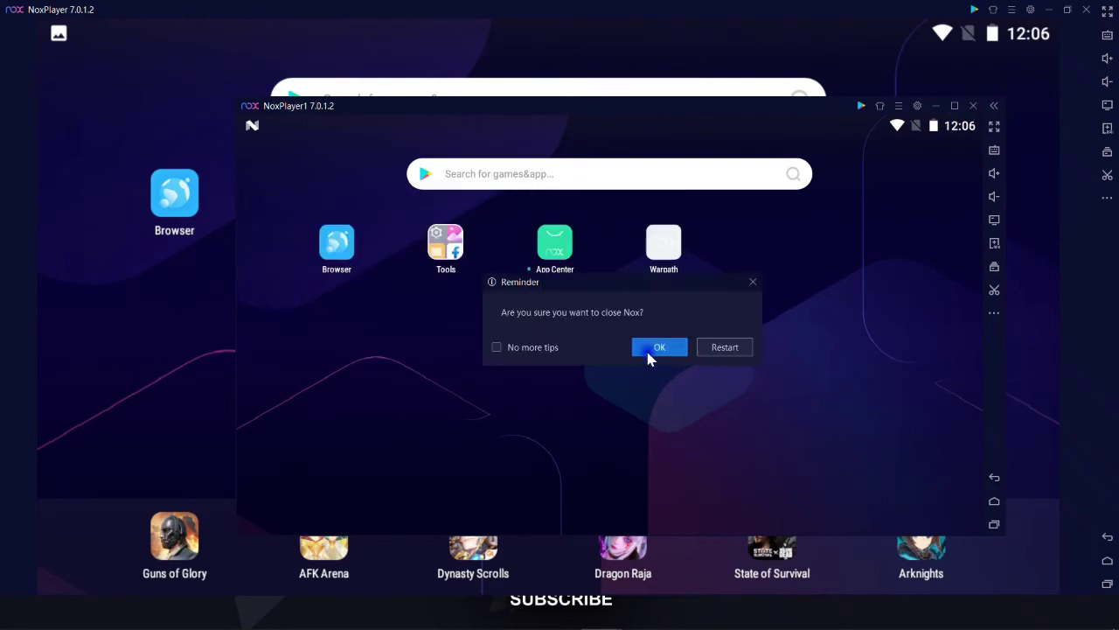
click(649, 350)
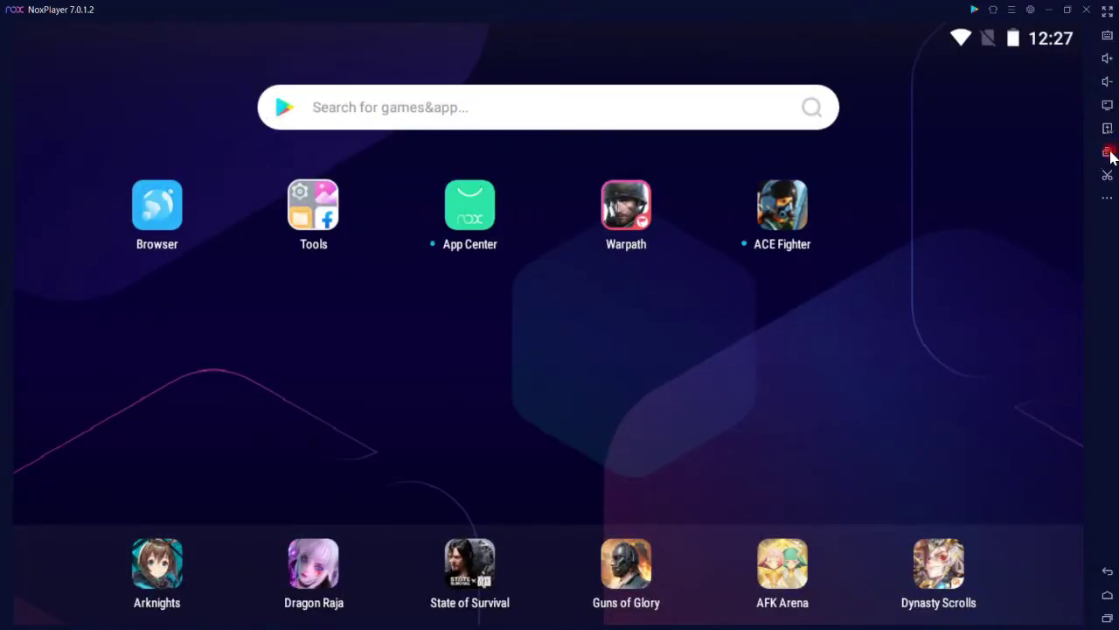
Launch NoxPlayer1 from the multi-instance manager and start synchronizing it with the NoxPlayer instance.
click(1107, 153)
click(709, 255)
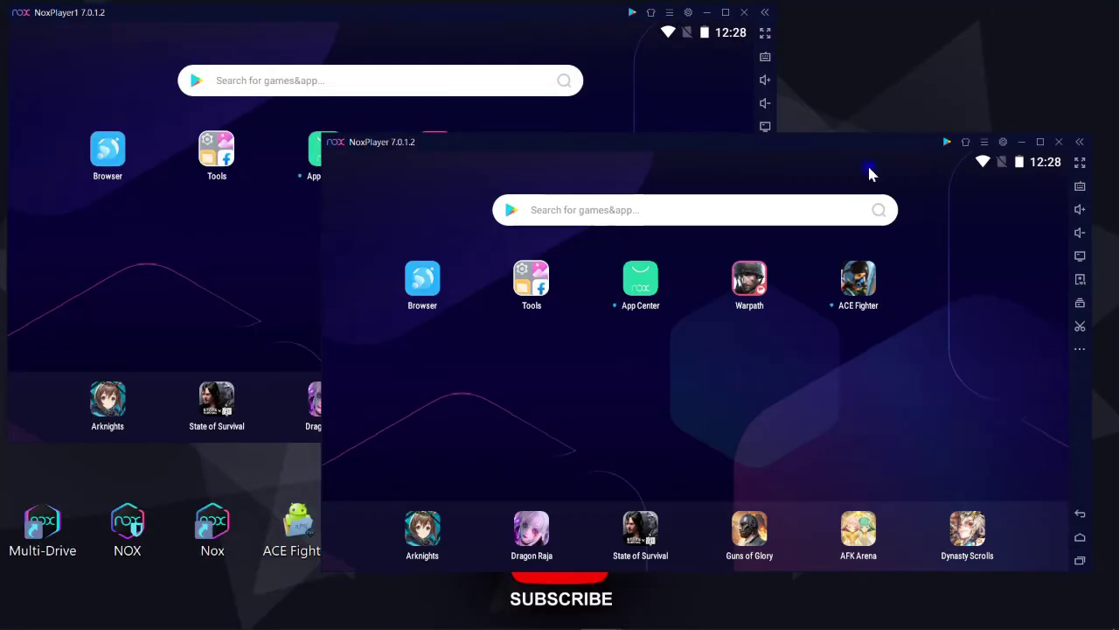
click(1080, 348)
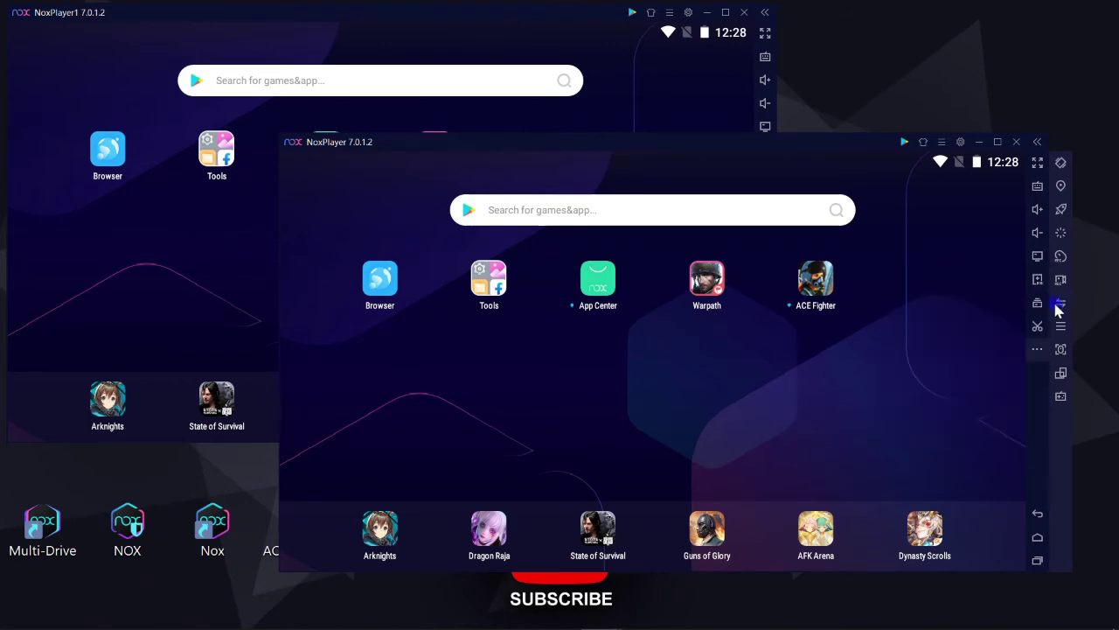
click(1058, 304)
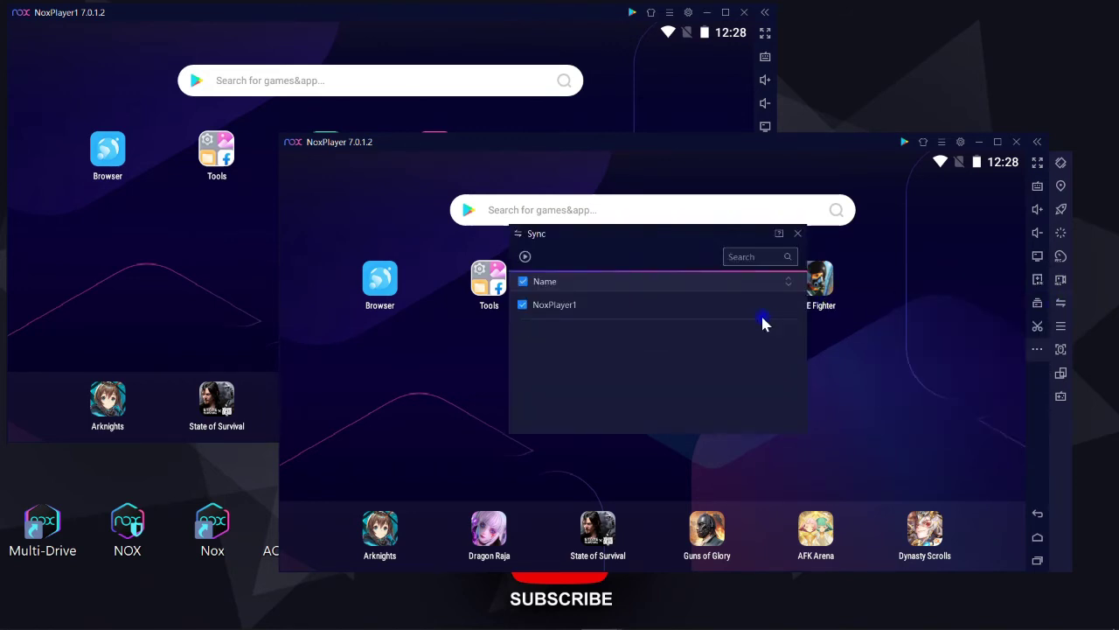
click(526, 256)
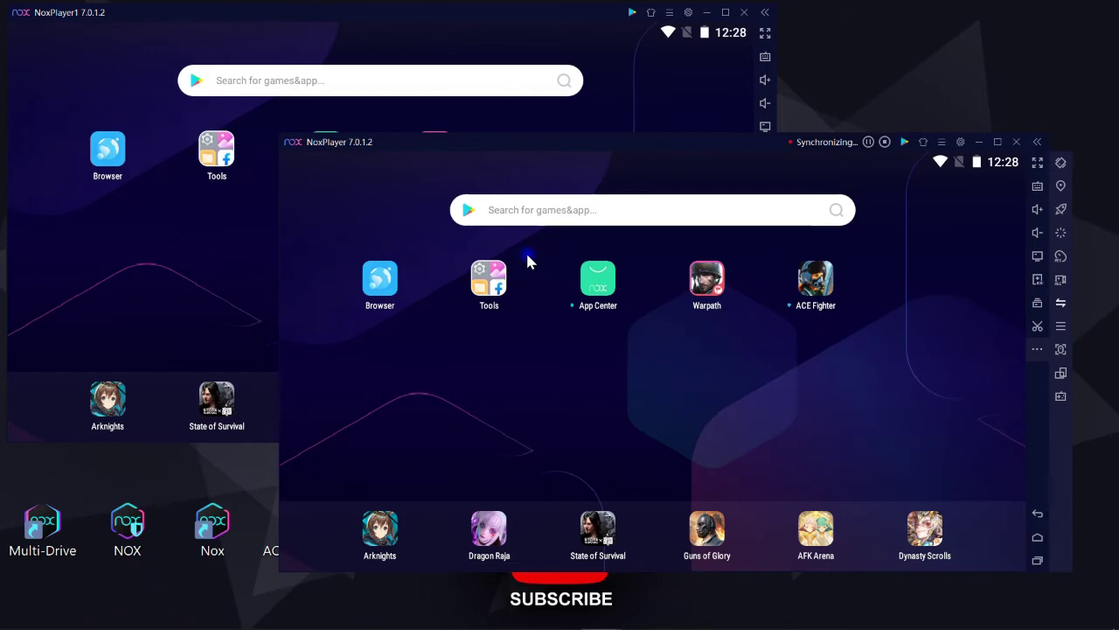
Test the synchronization by browsing the Tools folder and opening Amaze, and stop synchronizing from the home screen.
click(486, 282)
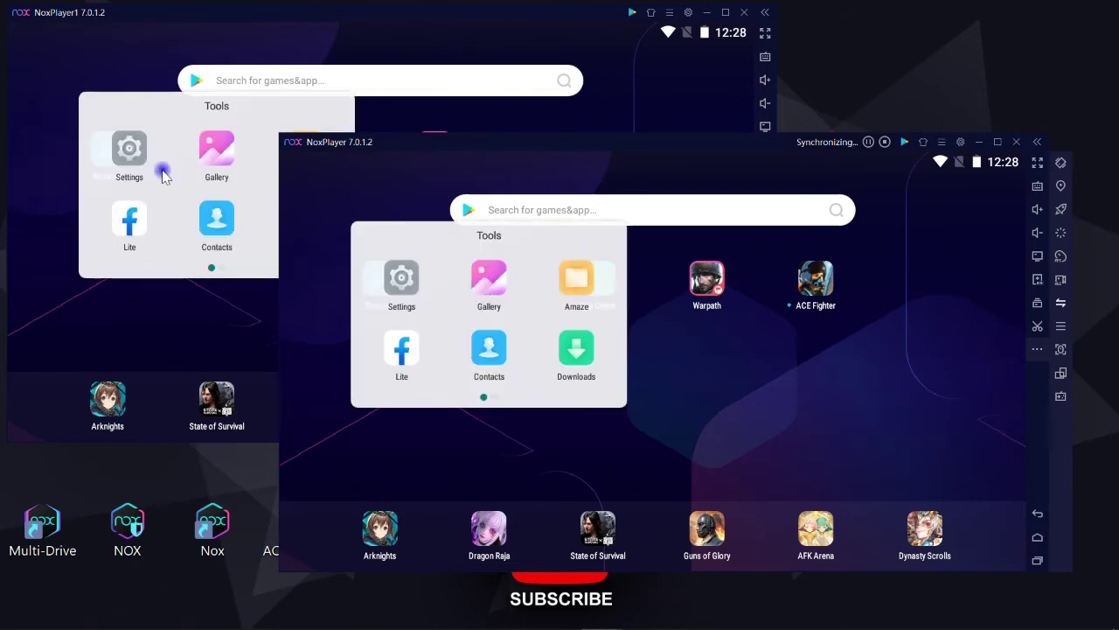
drag(486, 286, 707, 317)
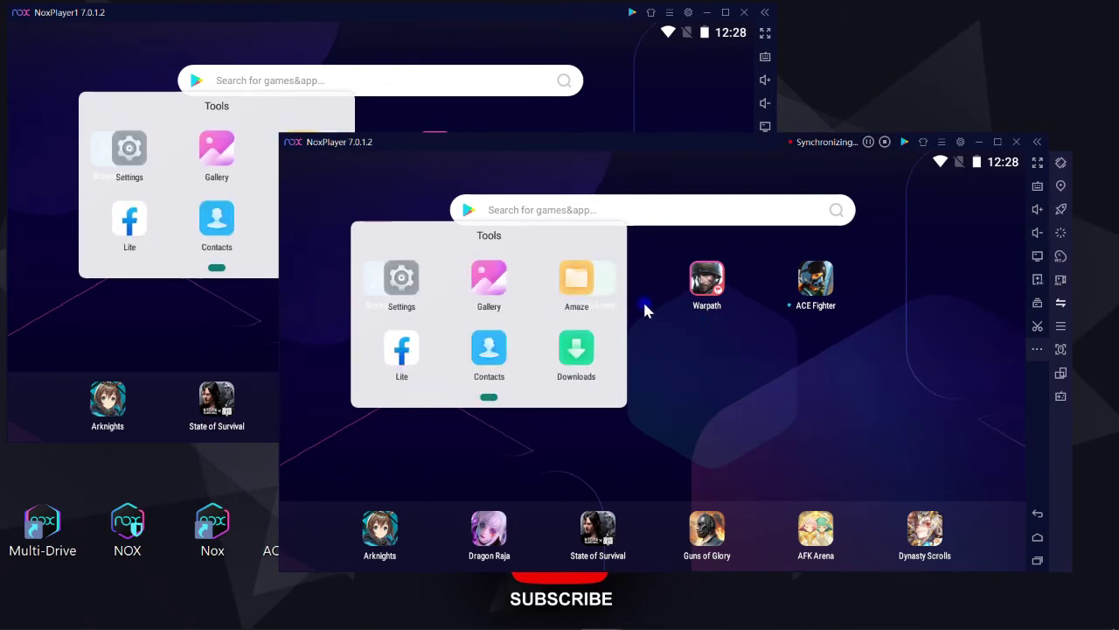
click(573, 280)
click(655, 418)
click(1038, 515)
click(1038, 515)
click(1038, 515)
click(745, 381)
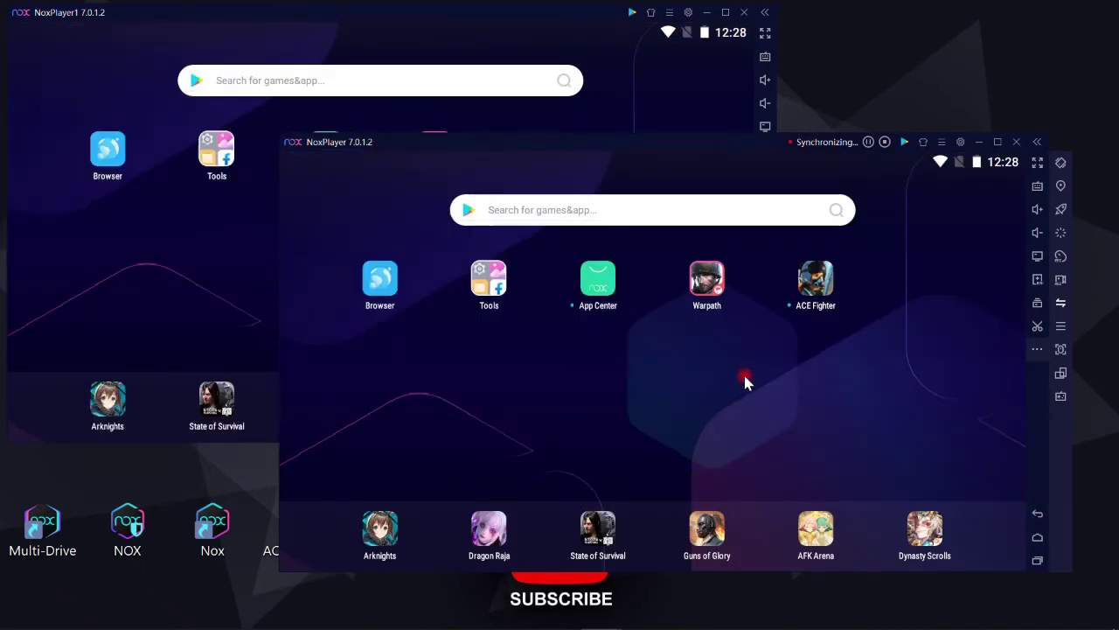
click(885, 142)
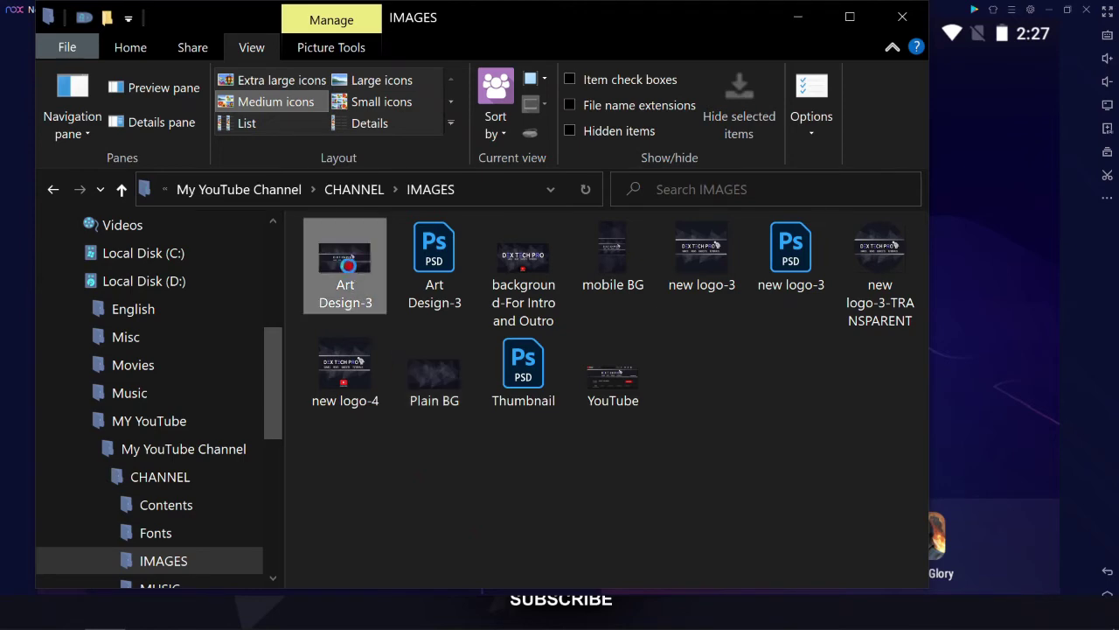
Copy the Art Design-3 image from the PC's IMAGES folder and close the folder.
right_click(350, 250)
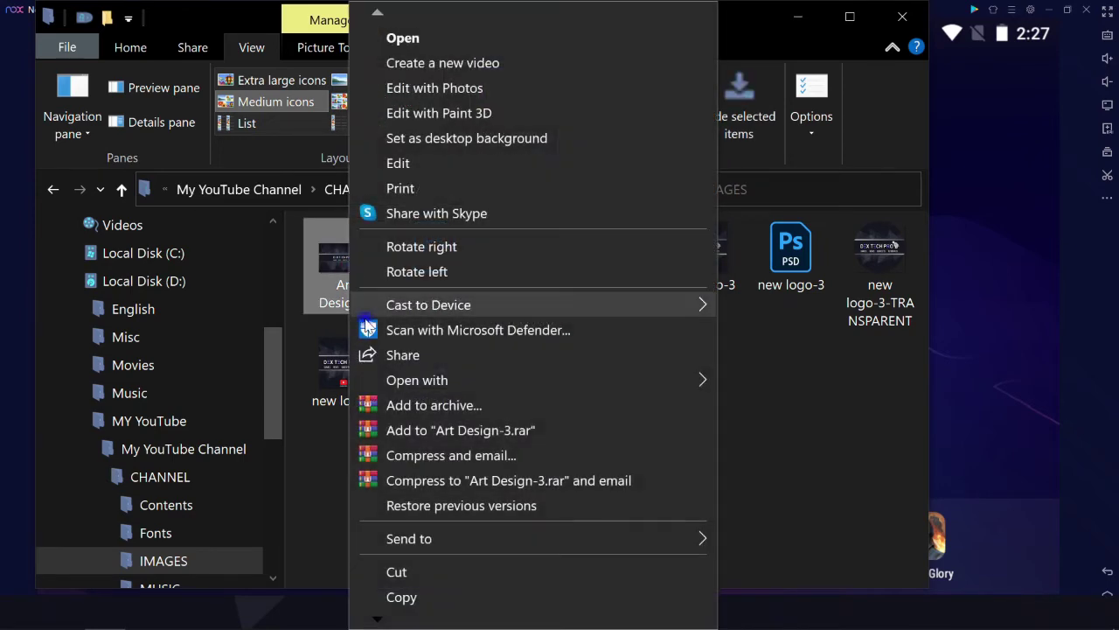
click(432, 596)
click(904, 22)
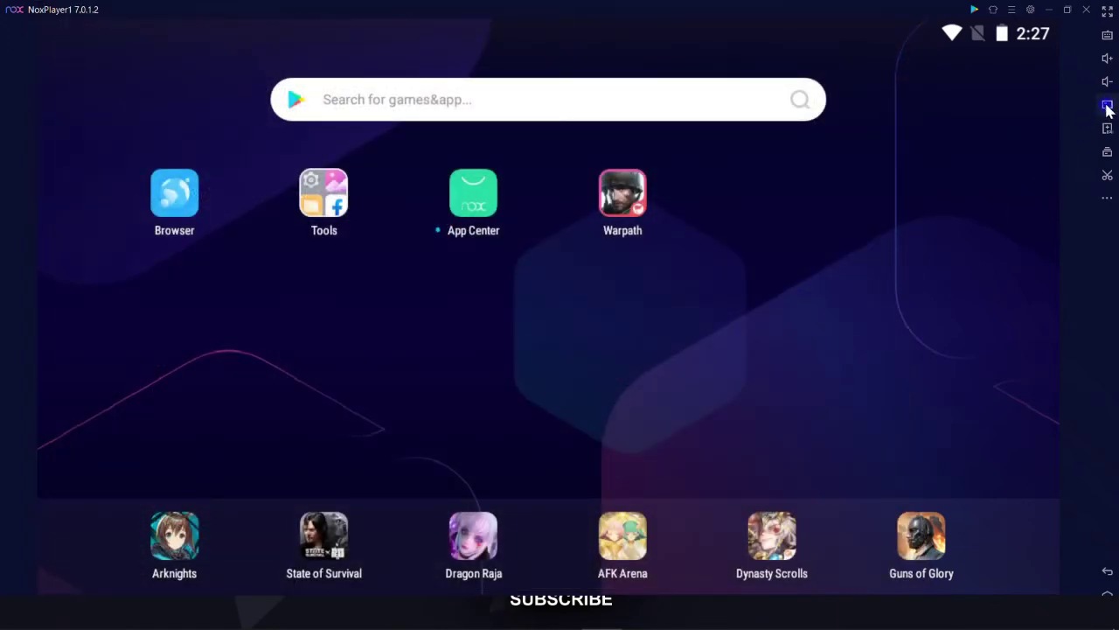
Paste the copied image into the ImageShare folder of the PC shared folder, reached through the File Assistant.
click(1107, 104)
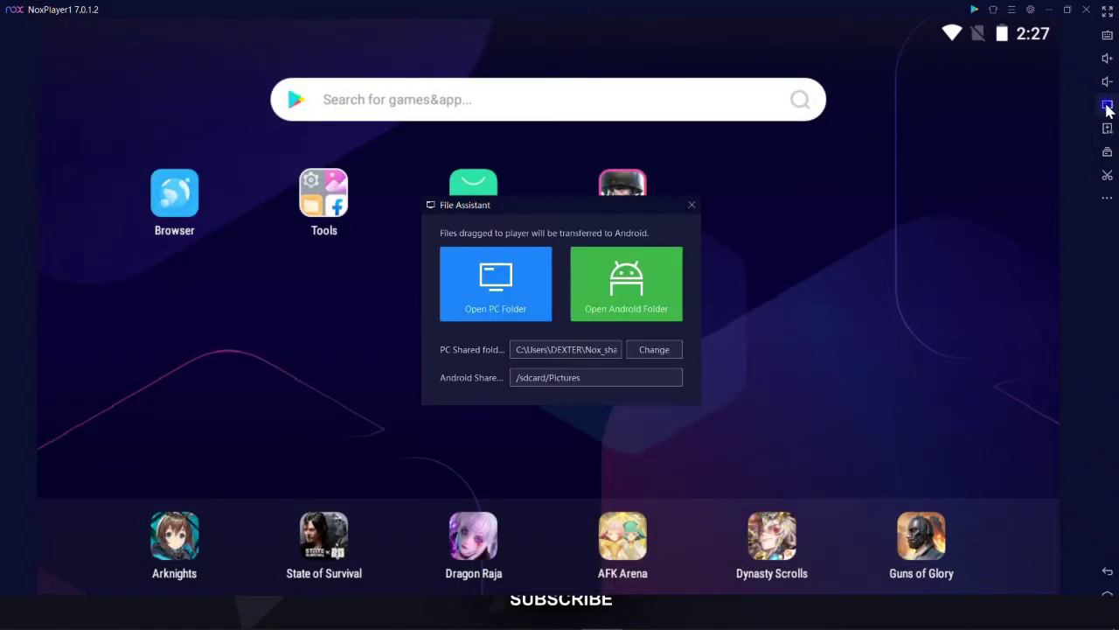
click(527, 315)
click(513, 290)
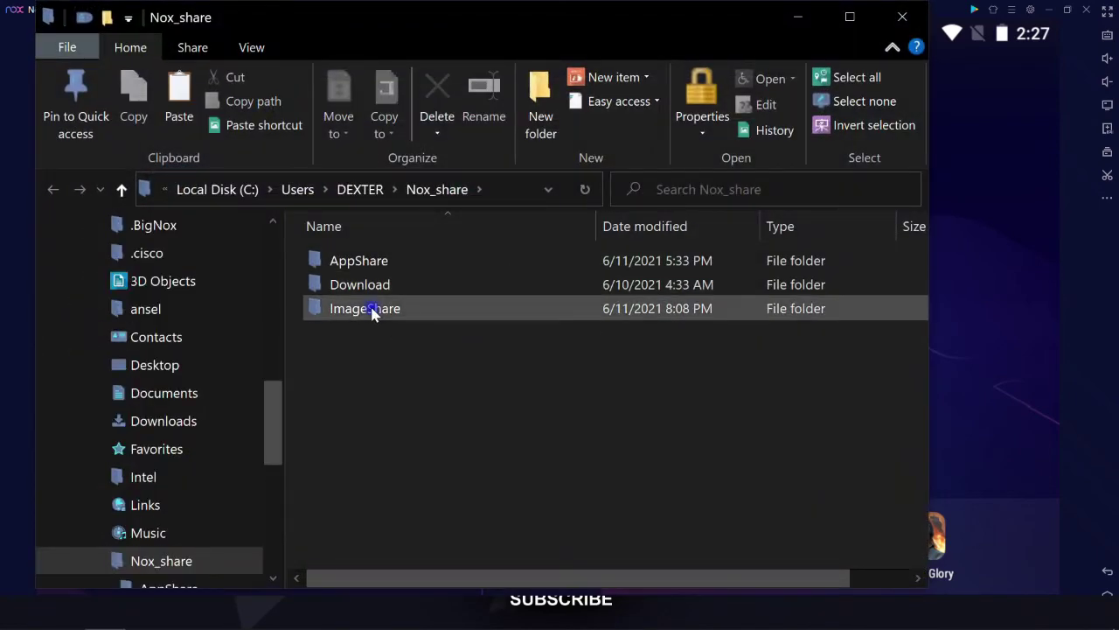
double_click(371, 310)
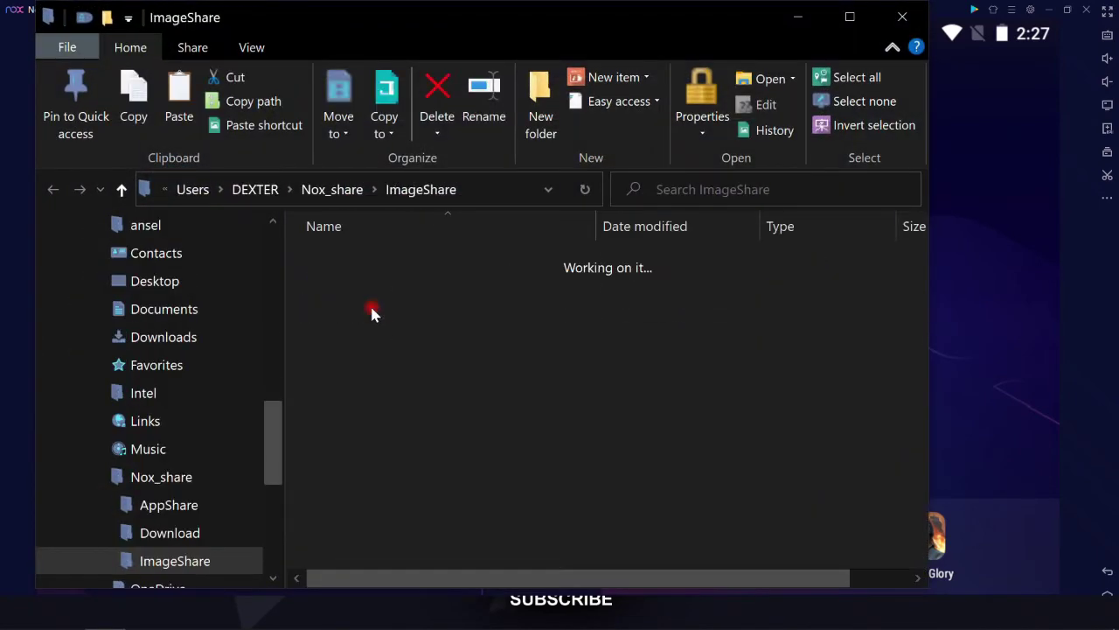
right_click(398, 426)
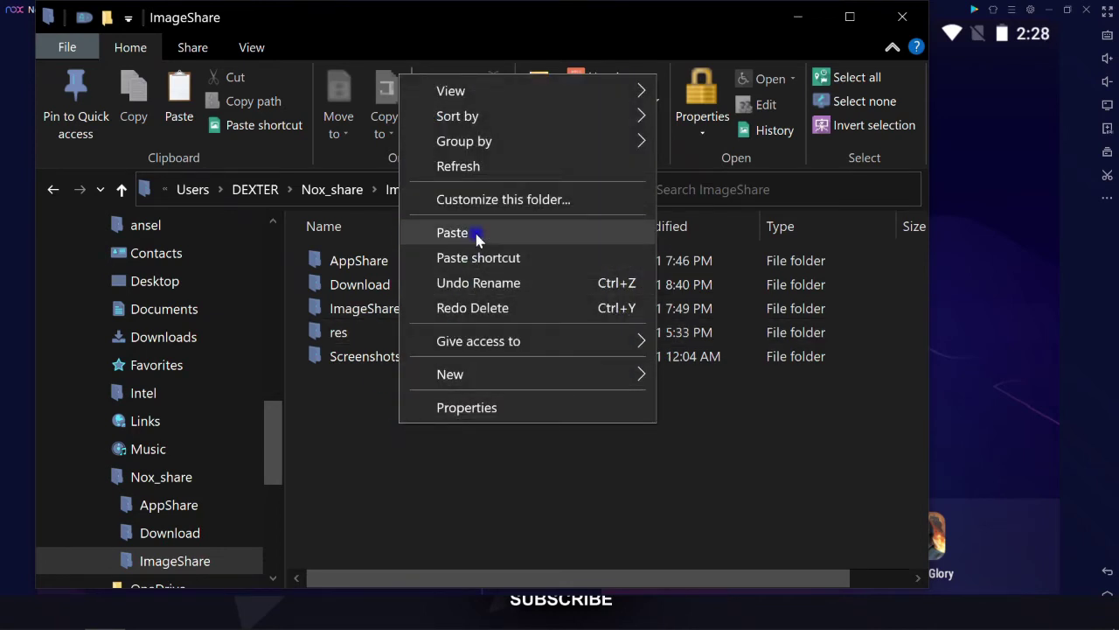
click(477, 234)
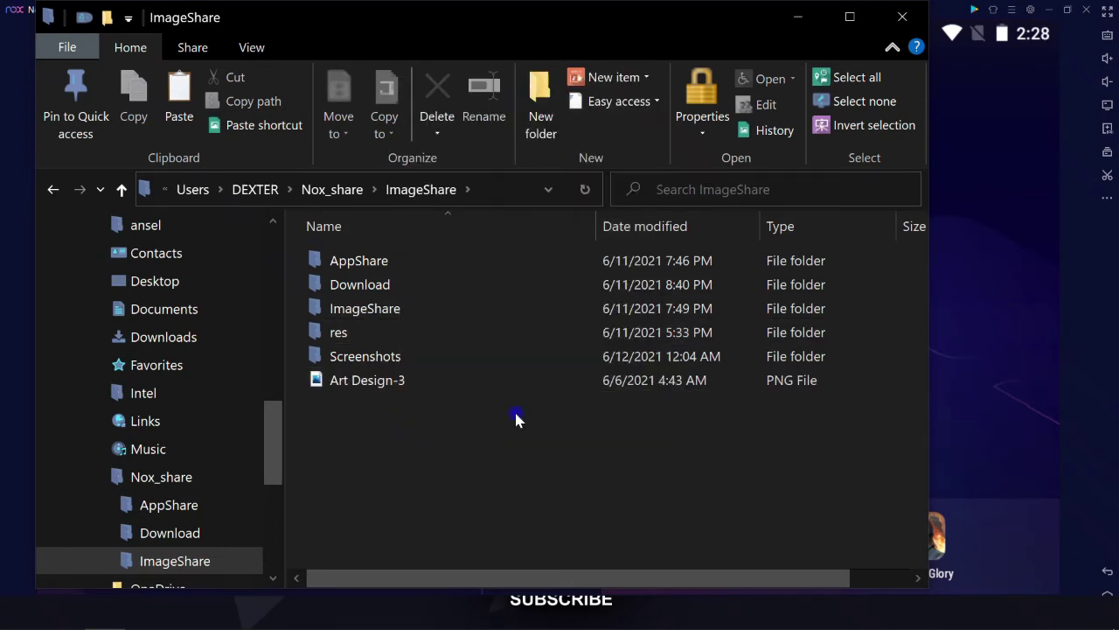
click(929, 21)
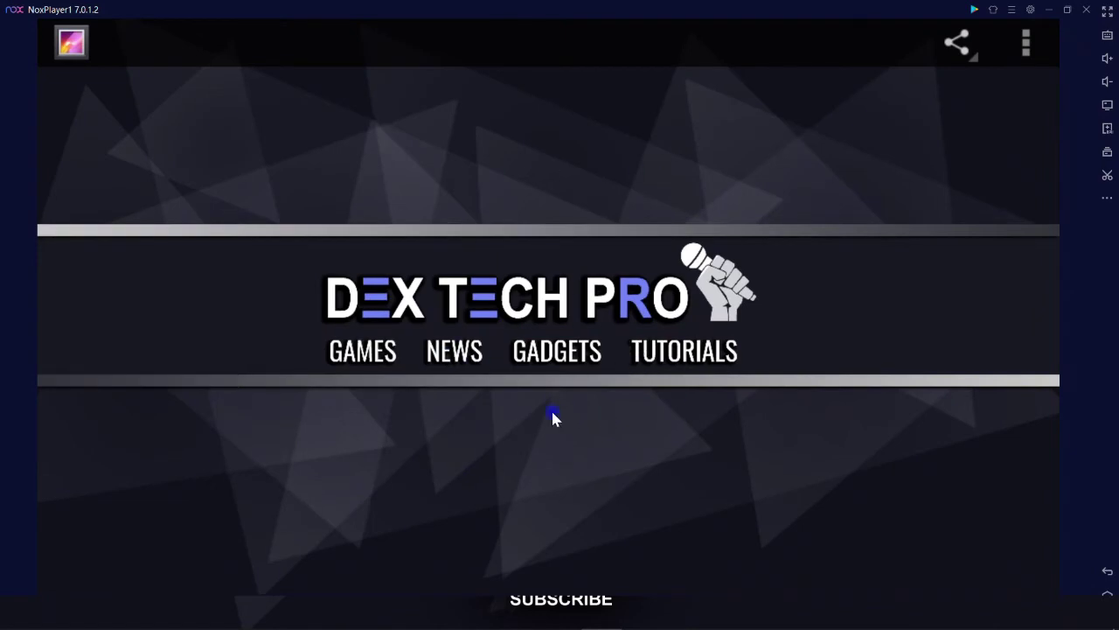
Leave the opened image and the Amaze file manager to return to the emulator's home screen.
click(1108, 571)
click(1108, 570)
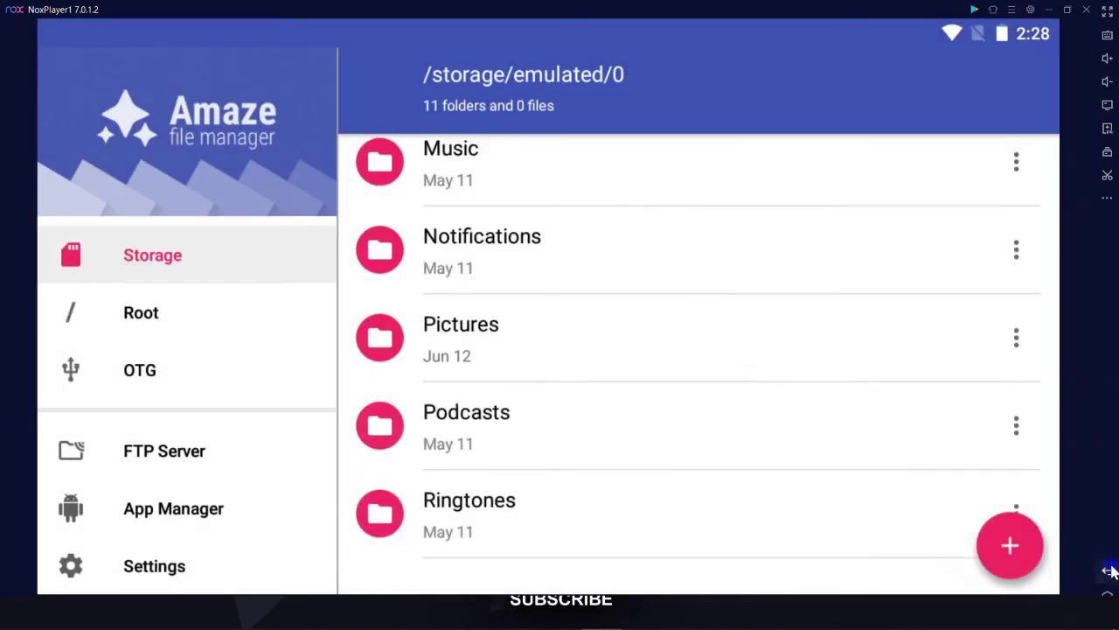
click(1108, 570)
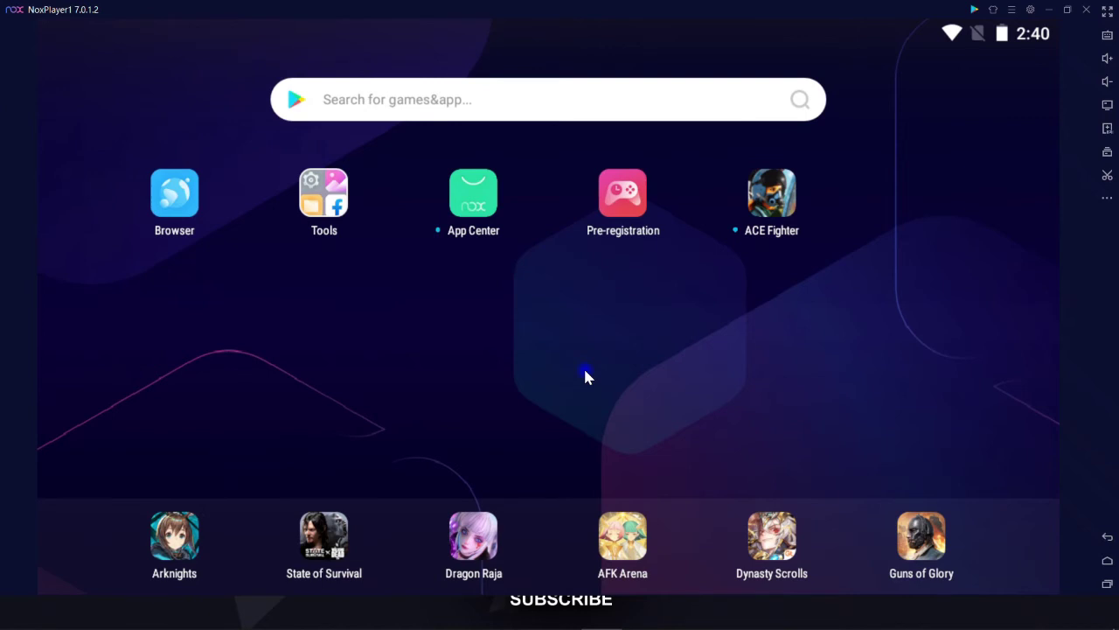
Export the ACE Fighter game as an APK and select the exported file in the ImageShare folder.
click(773, 208)
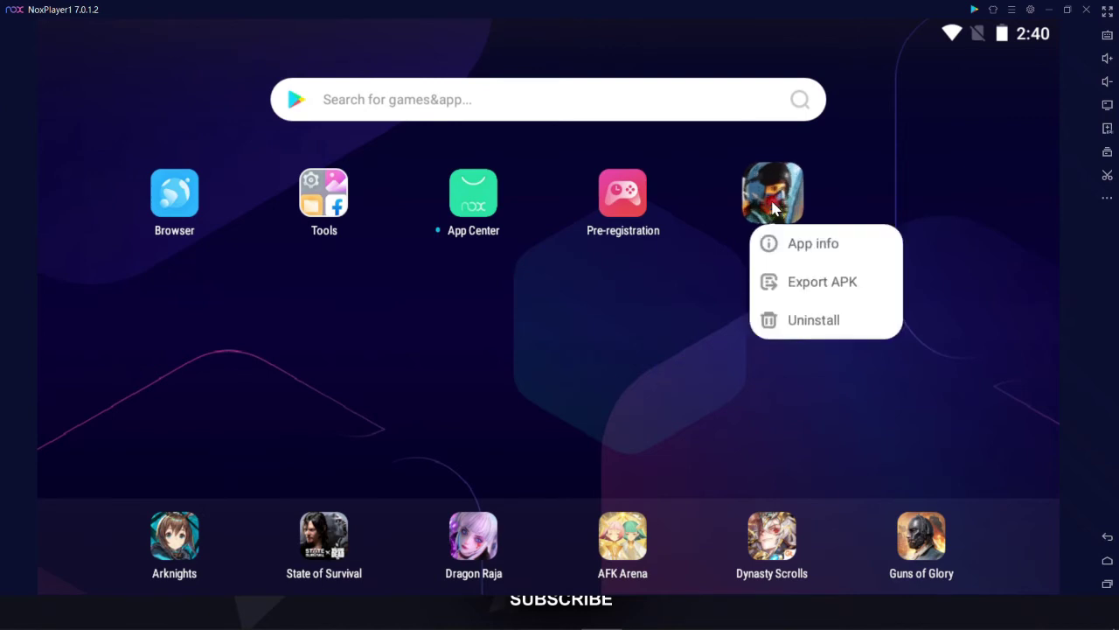
click(807, 287)
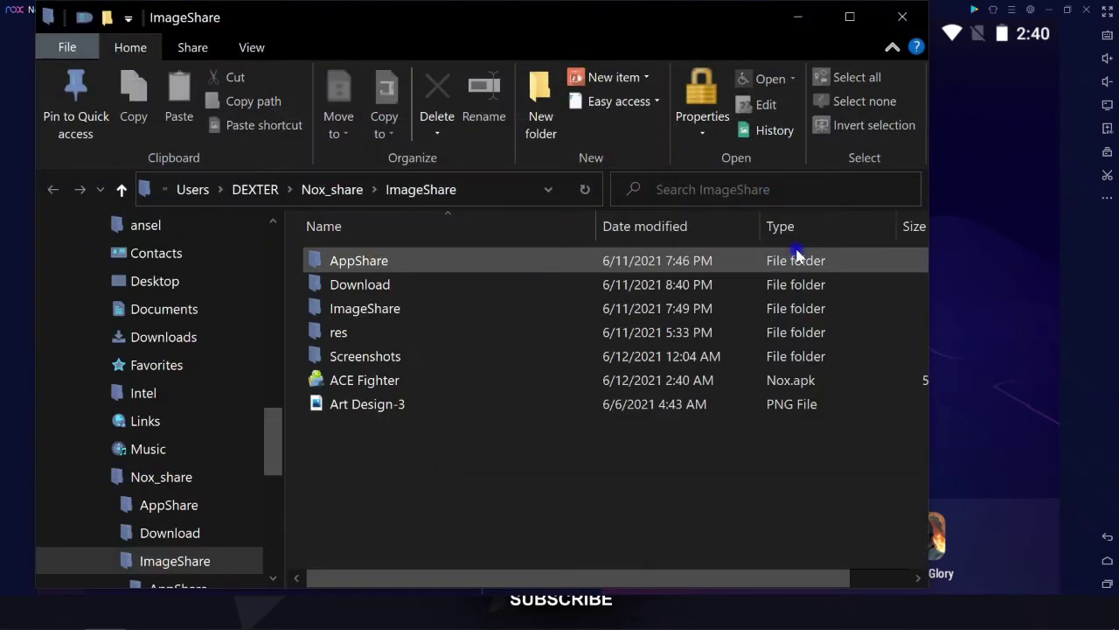
click(366, 382)
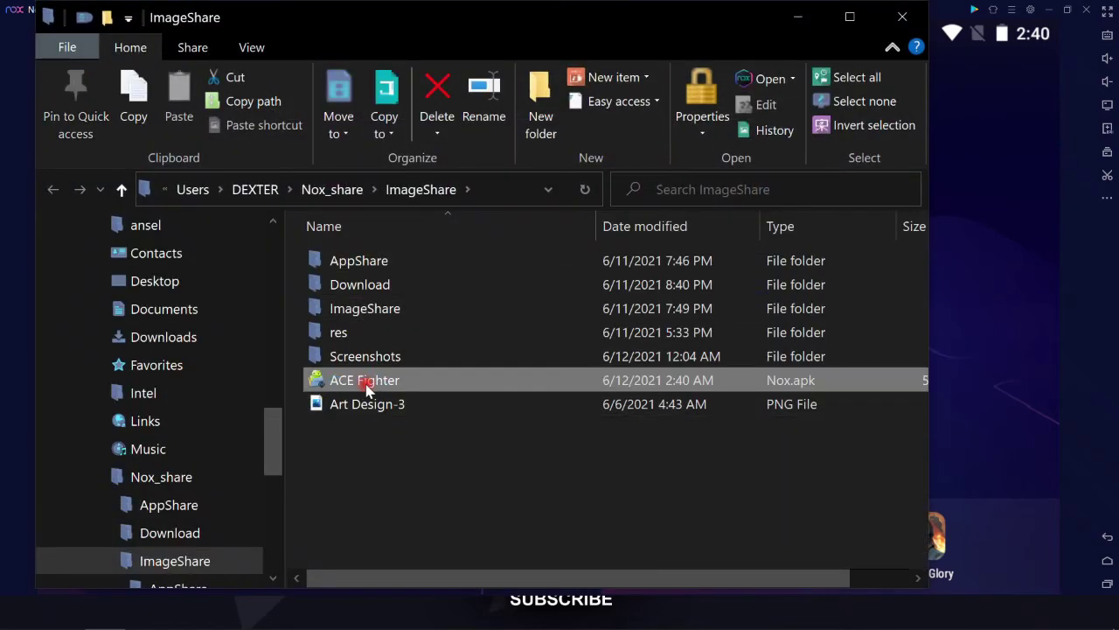
right_click(369, 380)
click(415, 471)
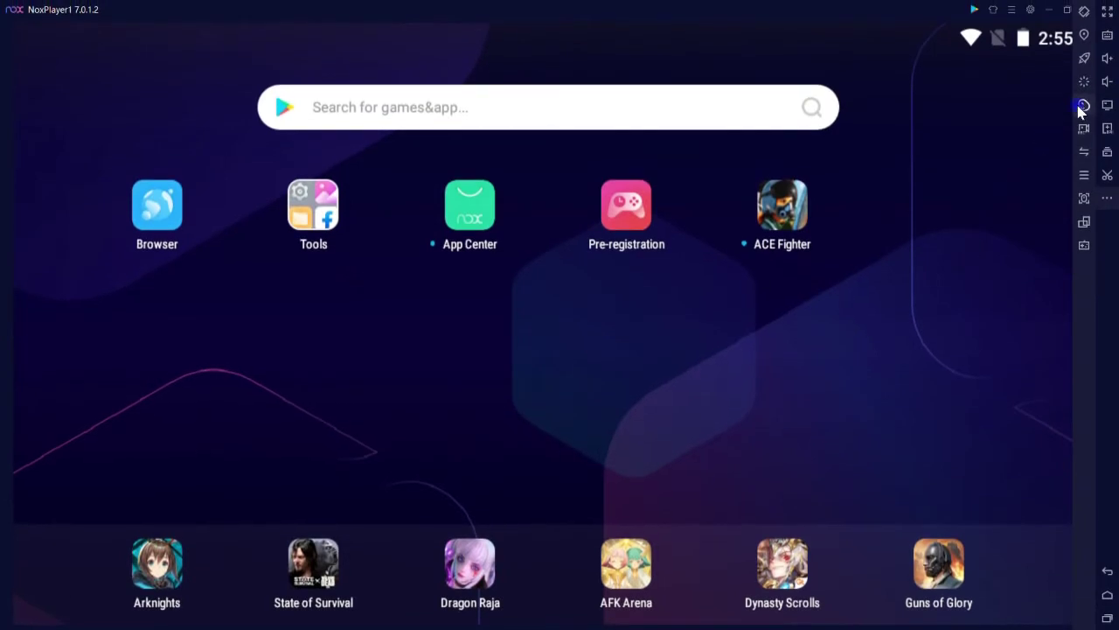
Start recording a new macro in the Macro Recorder and open the Amaze file manager from the Tools folder.
click(1083, 105)
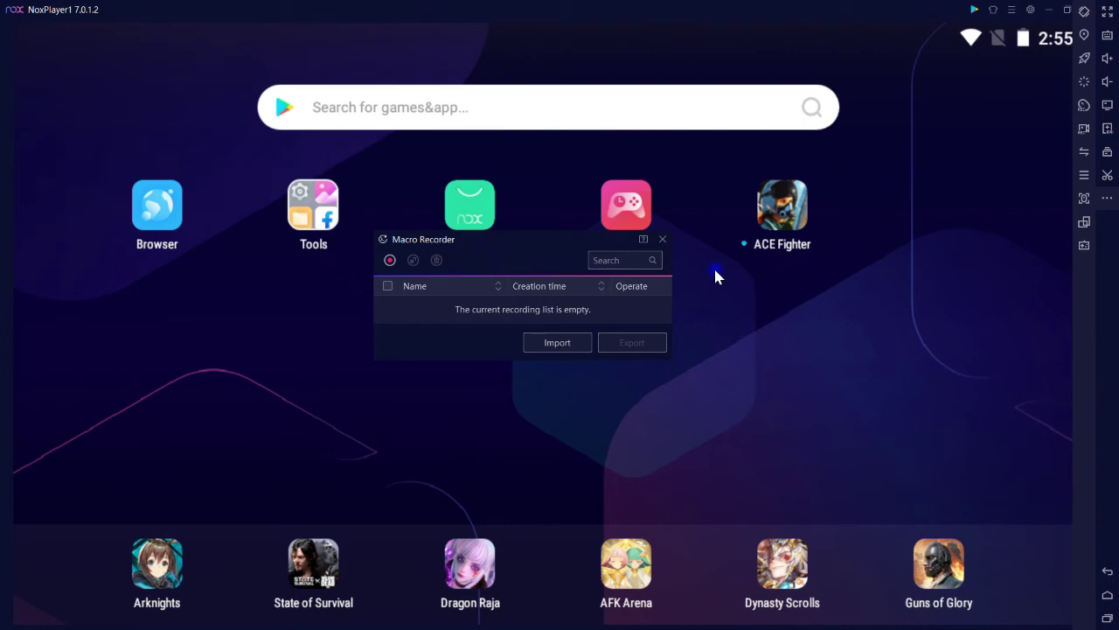
click(390, 261)
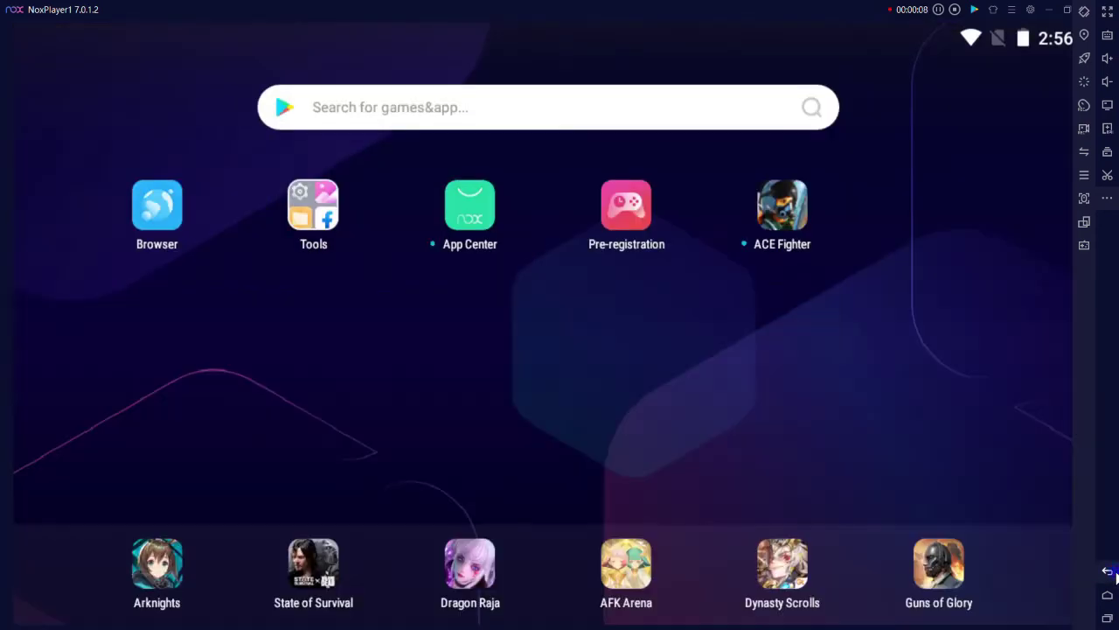
click(337, 219)
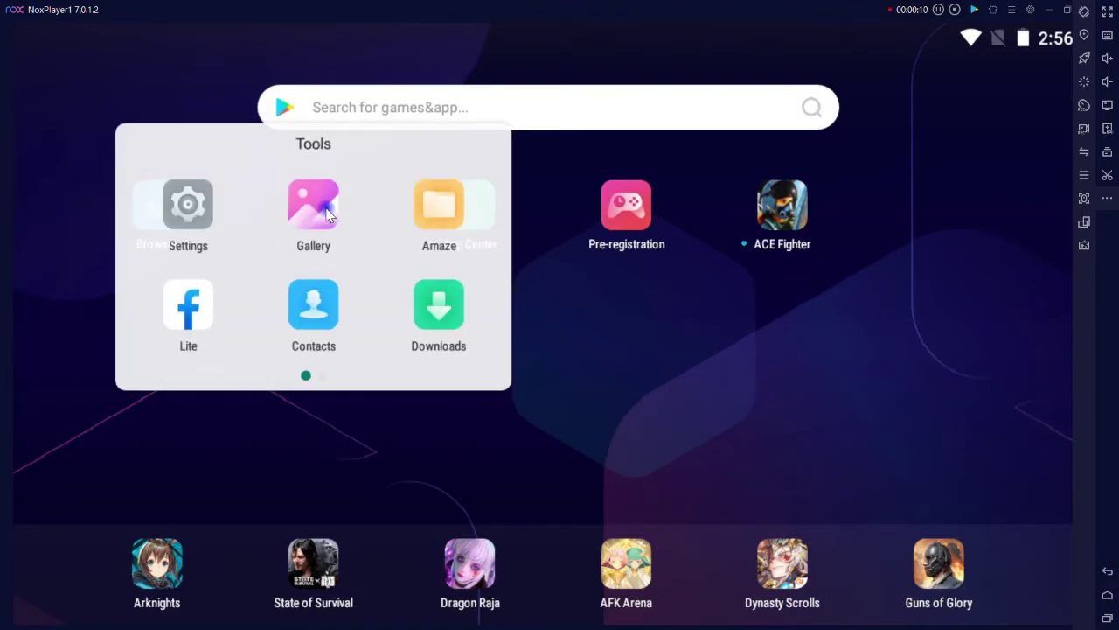
click(444, 210)
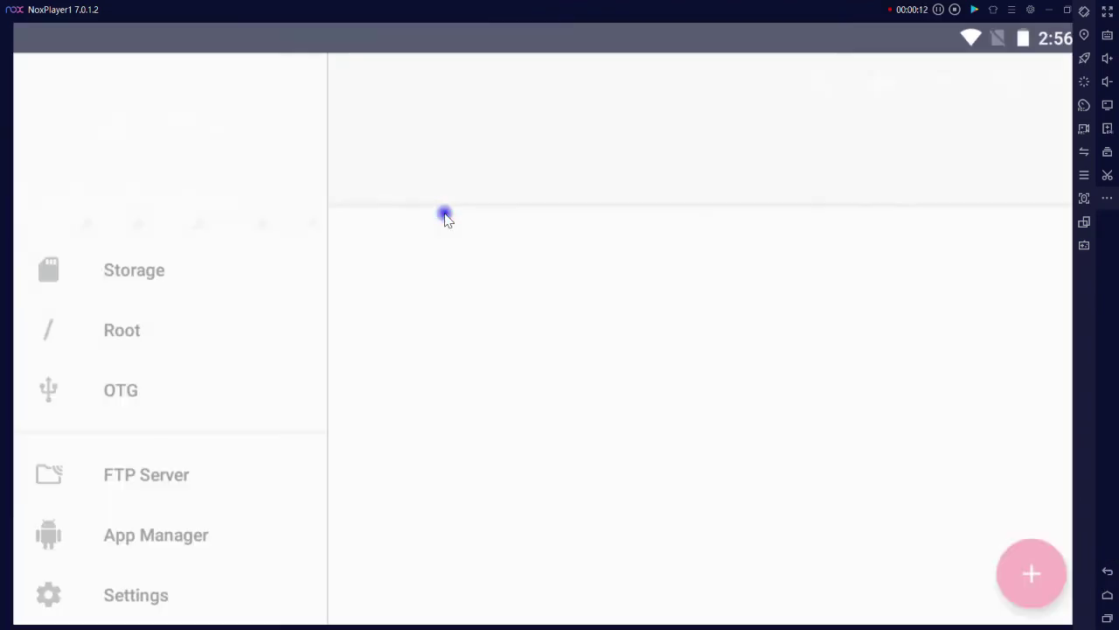
Create a new folder named DEX in the Download directory of the Amaze file manager.
scroll(564, 383, down, 5)
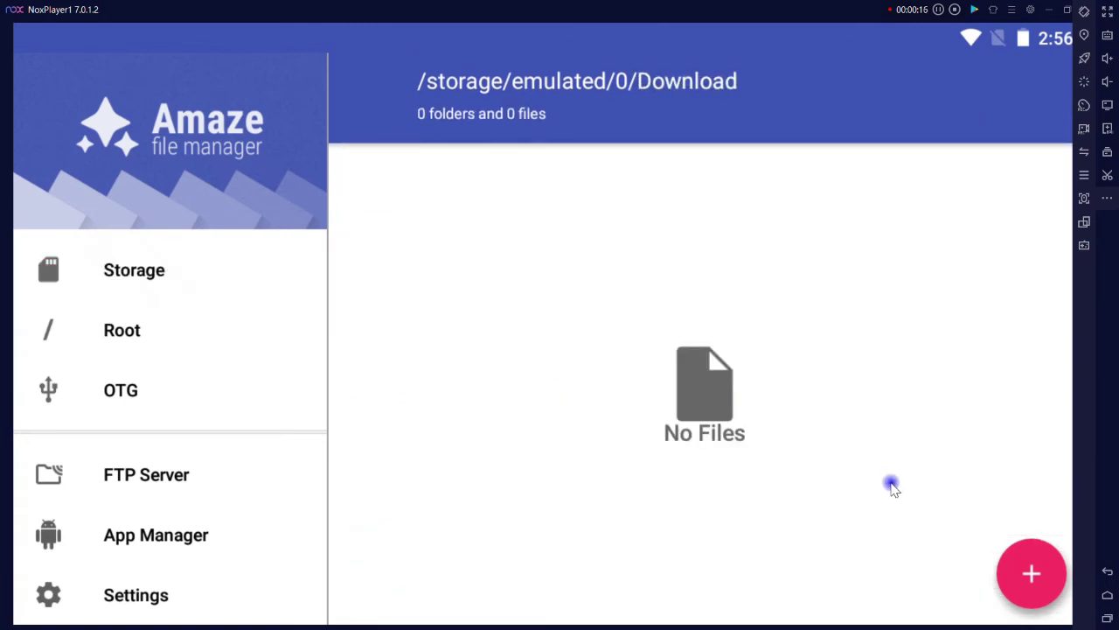
click(1015, 570)
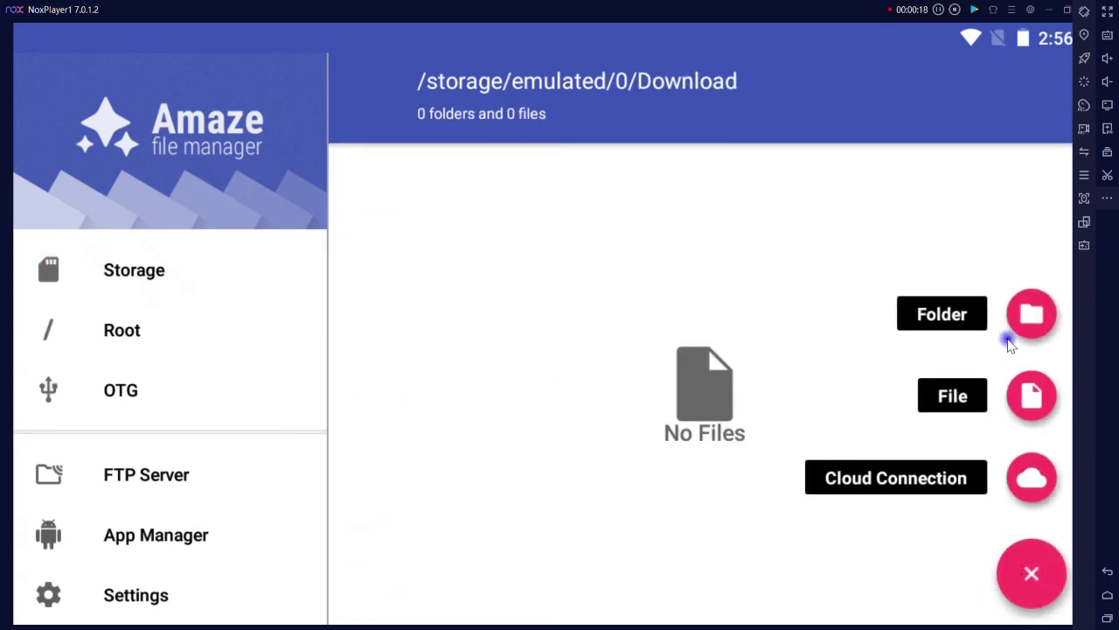
click(1030, 314)
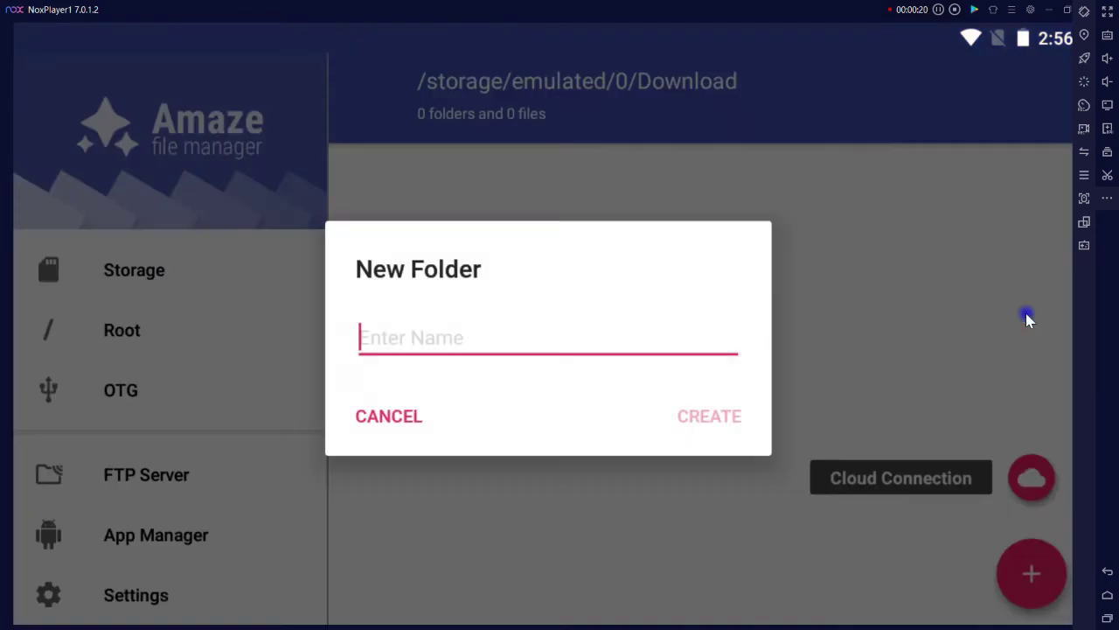
text(DEX)
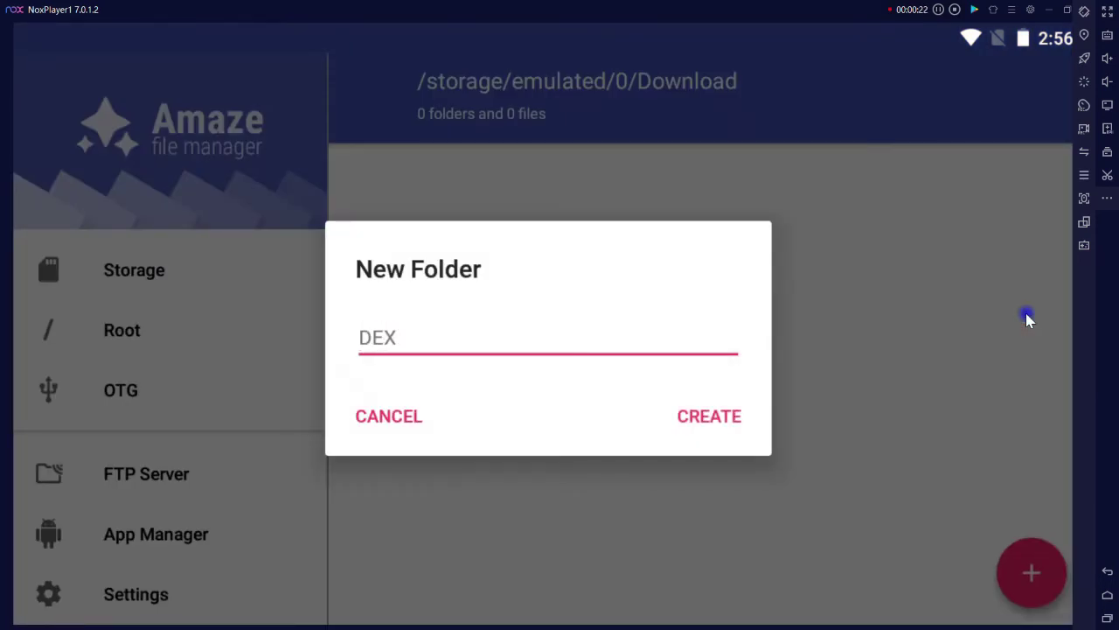
click(724, 413)
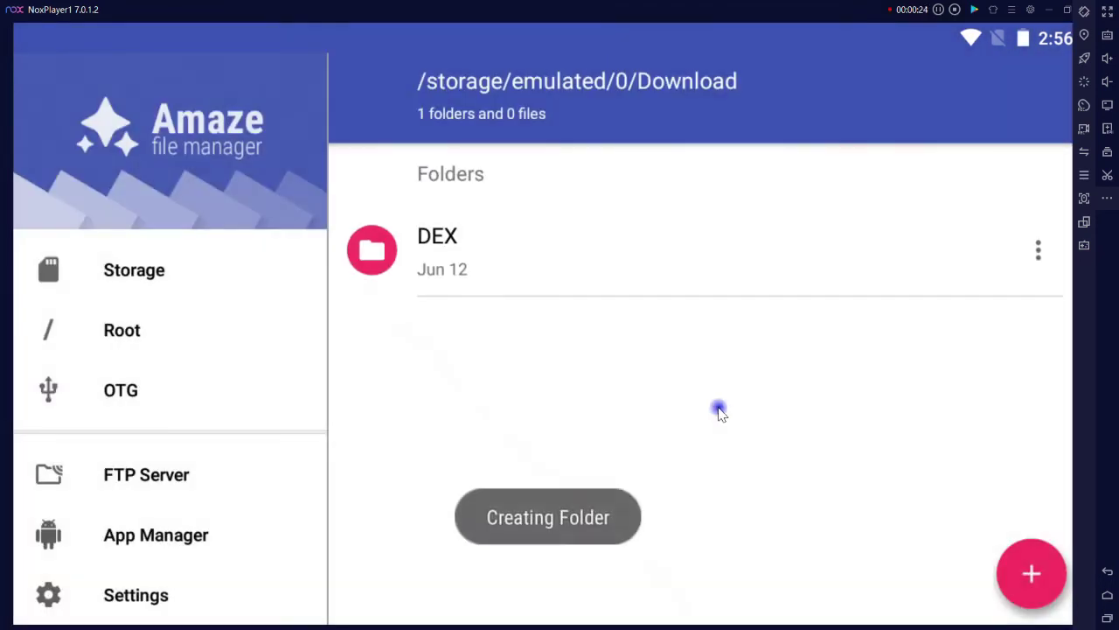
Permanently delete the DEX folder from the Download directory.
click(490, 252)
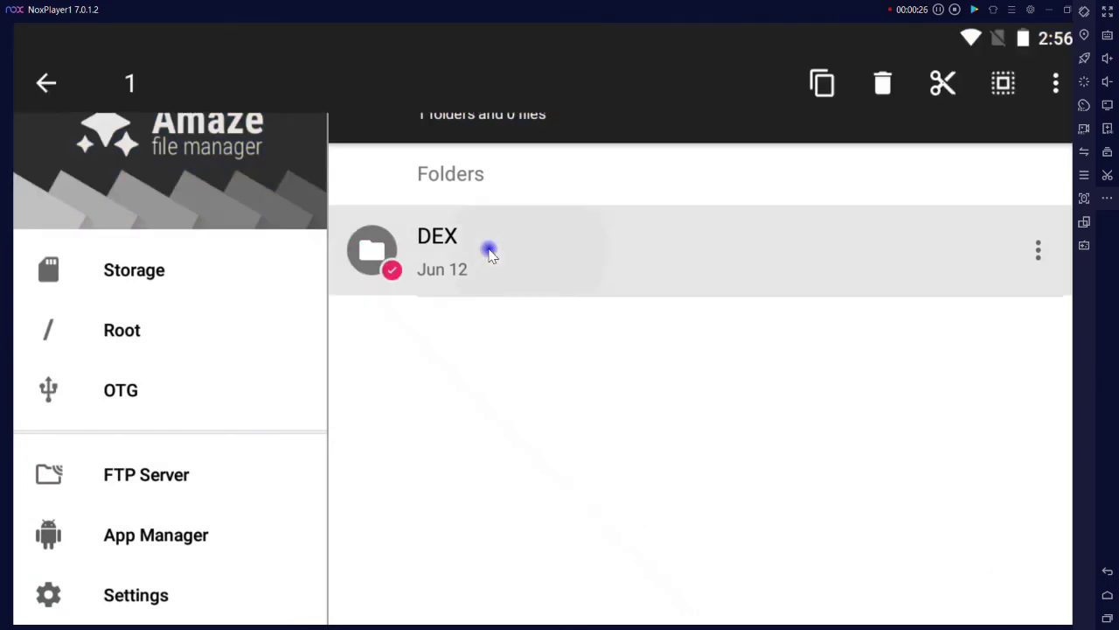
click(882, 83)
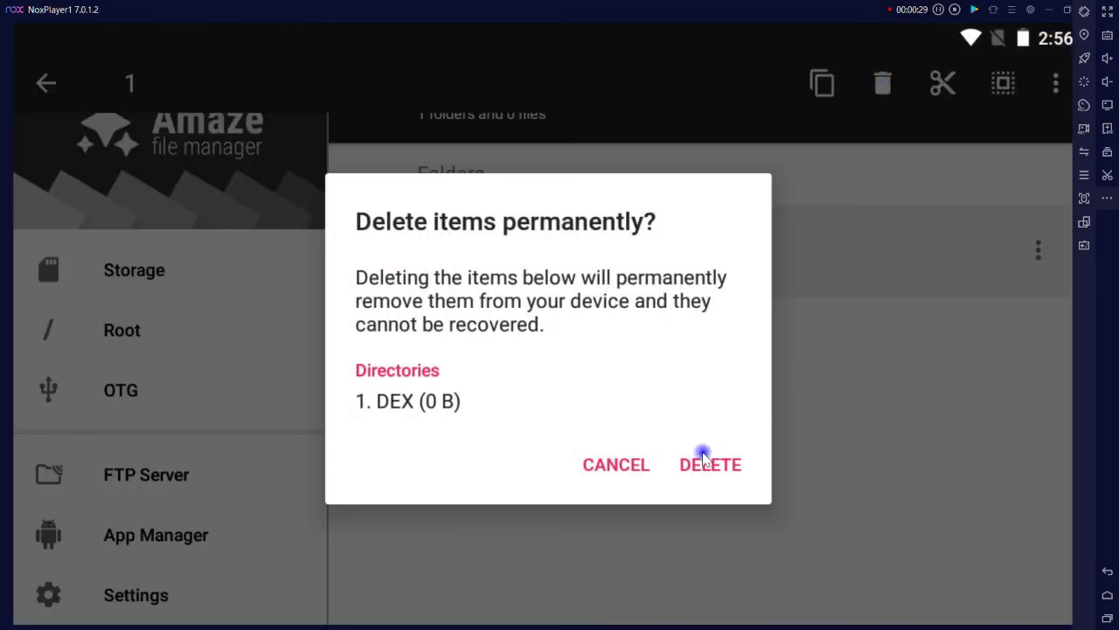
click(704, 456)
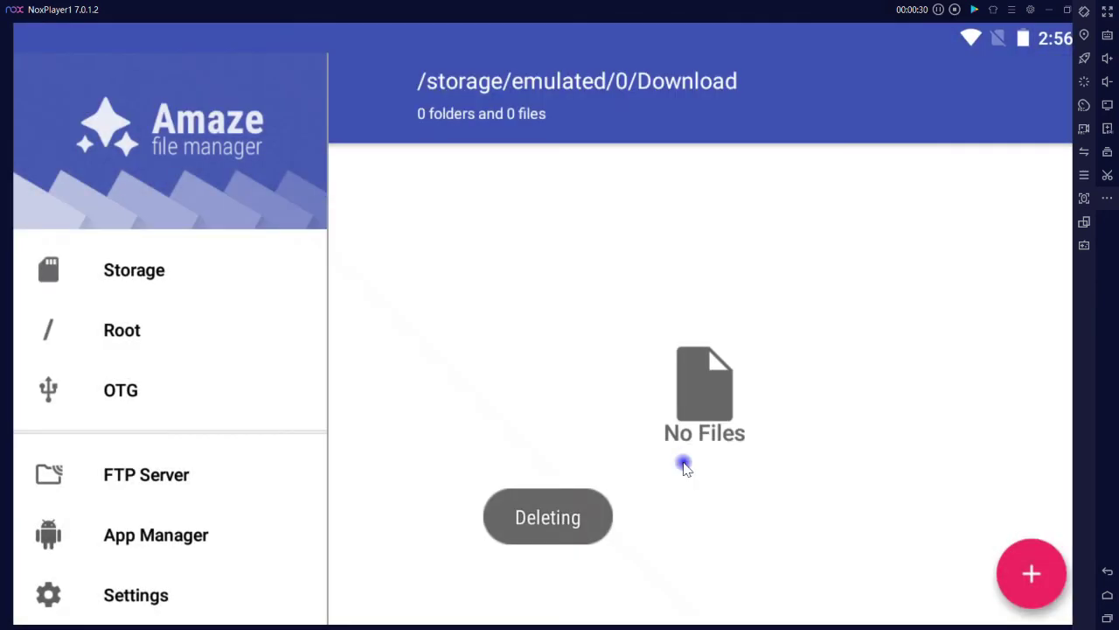
Leave the Amaze file manager for the emulator's home screen and stop the macro recording.
click(1107, 570)
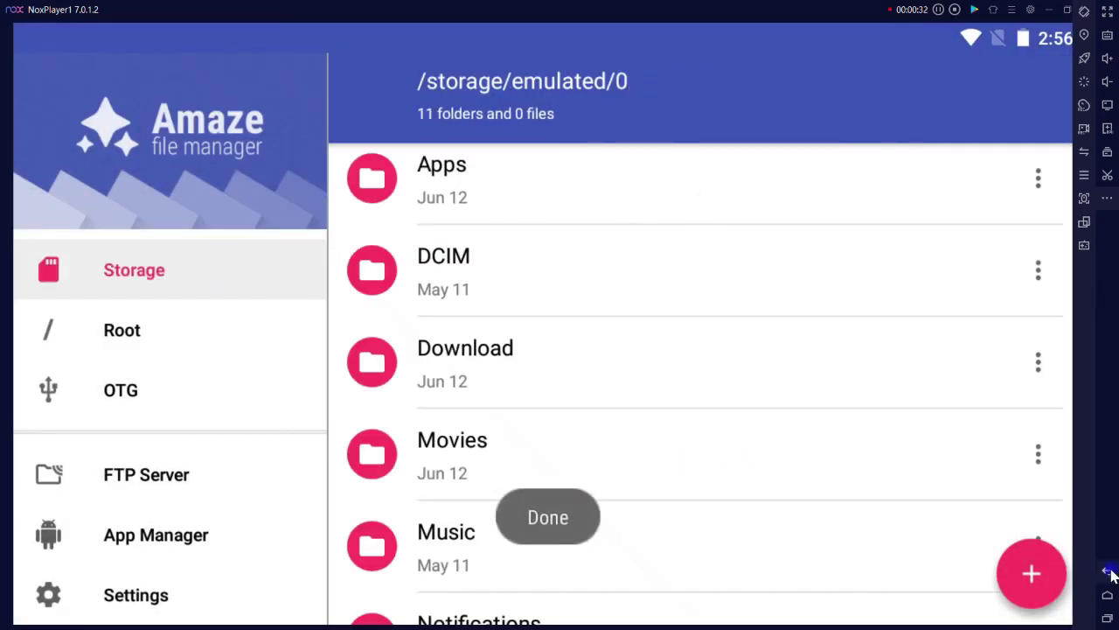
click(1107, 570)
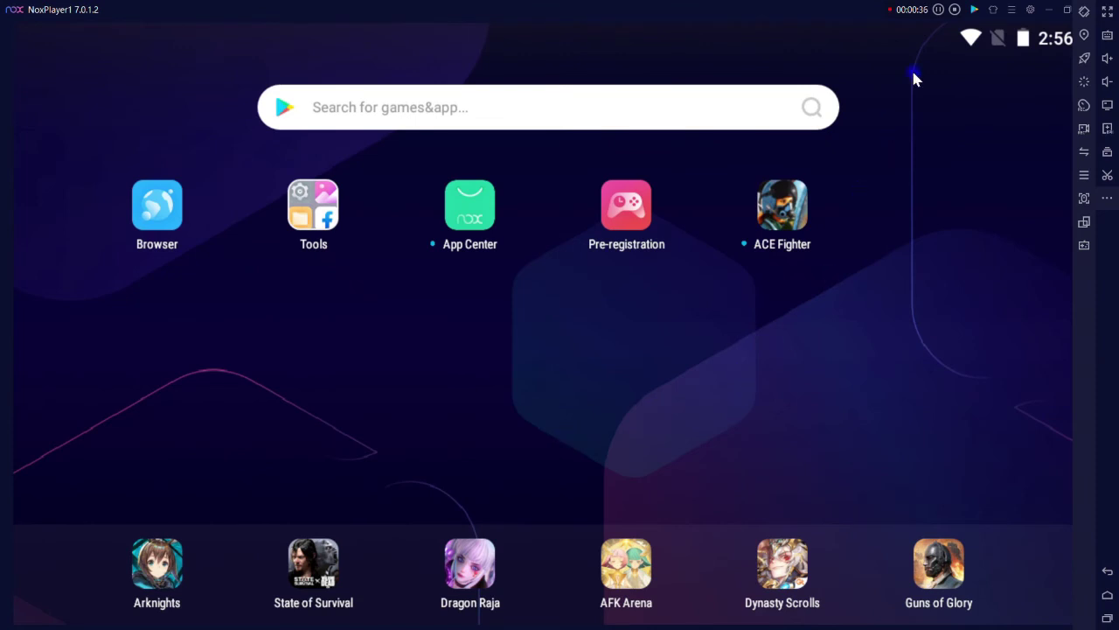
click(956, 11)
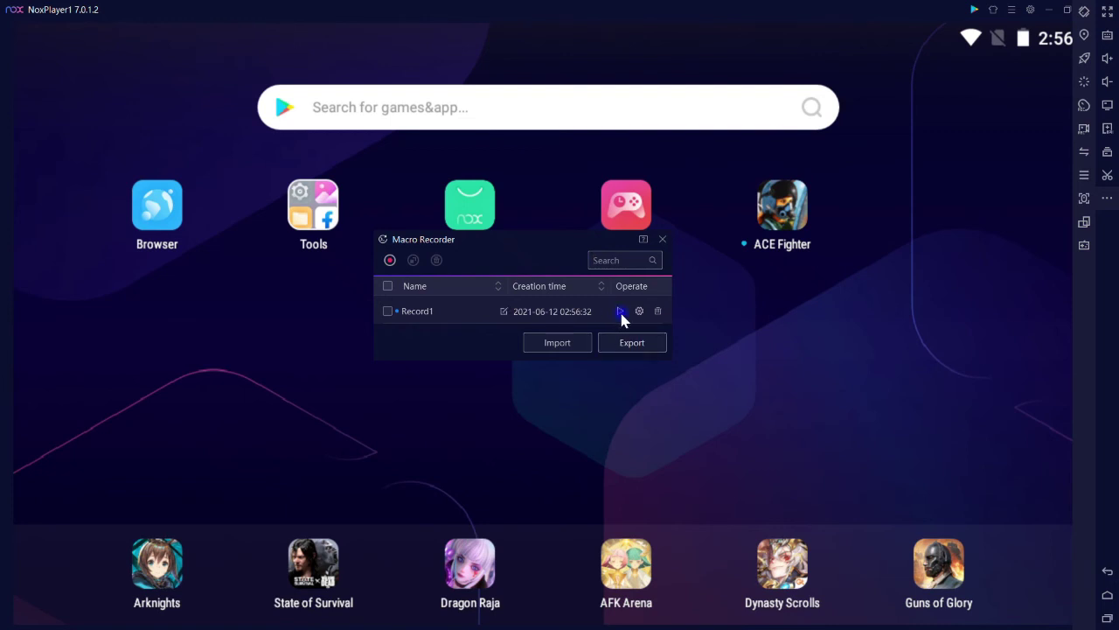
Move the Macro Recorder window clear of the app icons and play back the Record1 macro.
drag(541, 246, 959, 492)
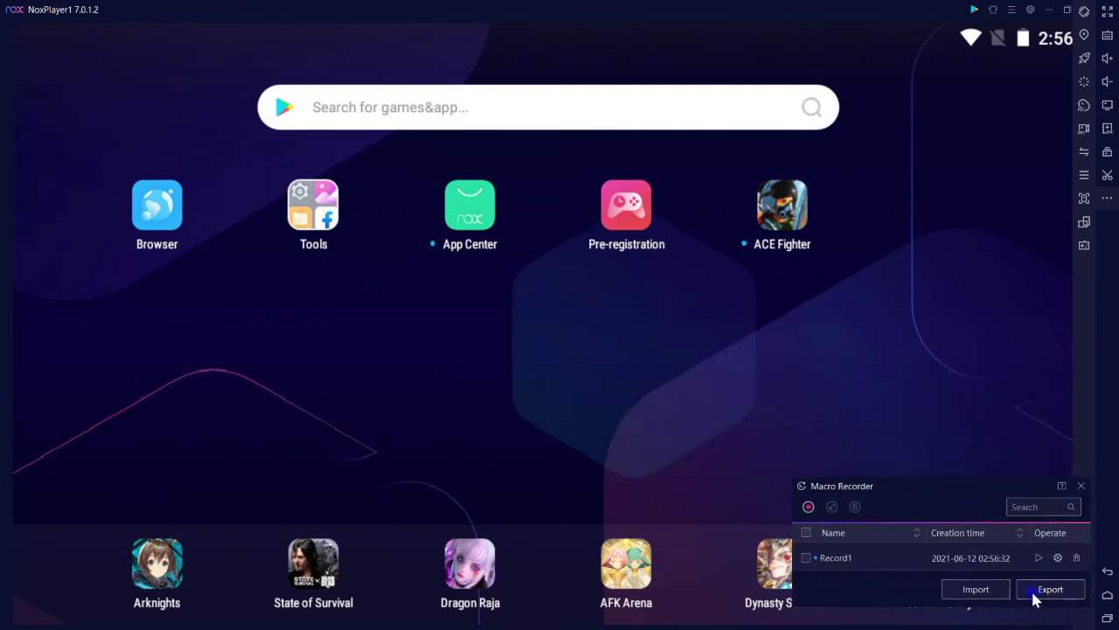
click(1038, 557)
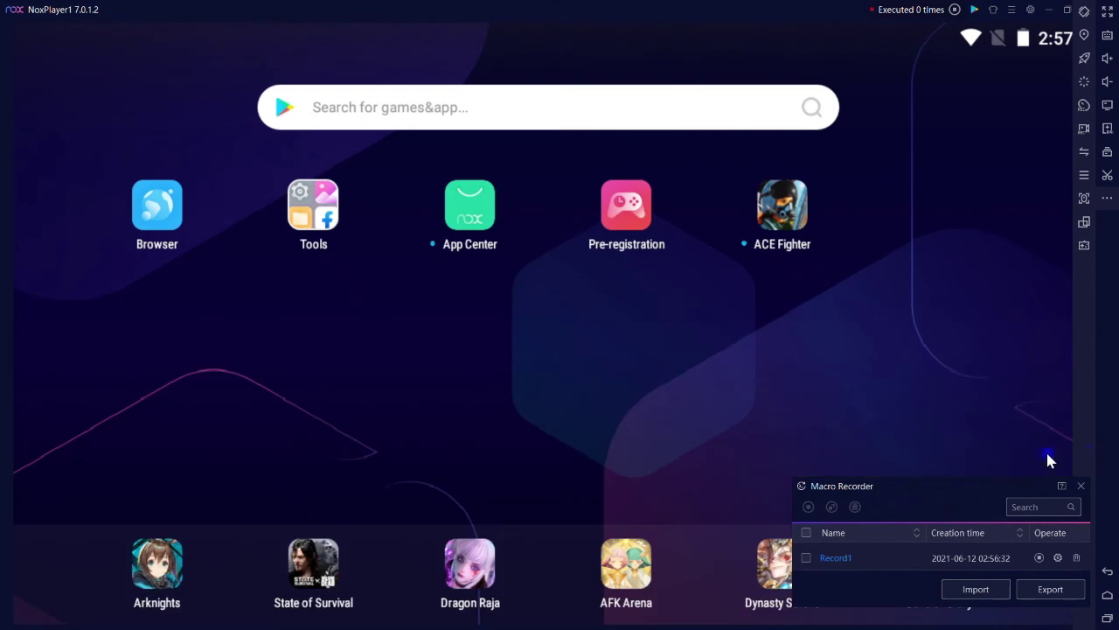
Bring the Macro Recorder window back to the middle and examine Record1's loop, acceleration and restart settings without changing them.
drag(962, 490, 584, 321)
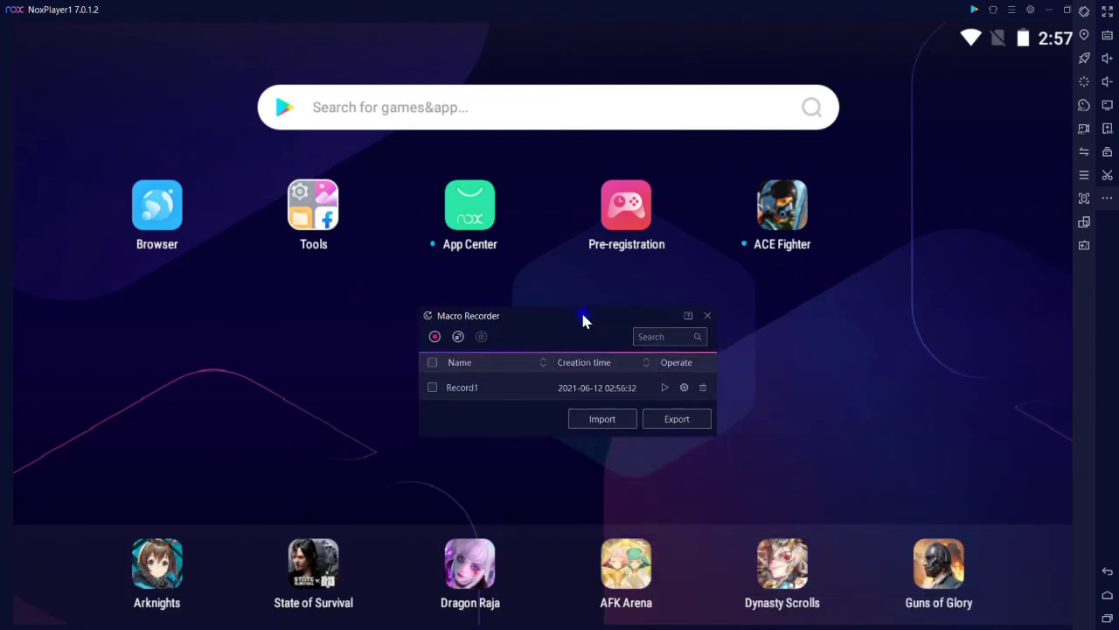
click(685, 389)
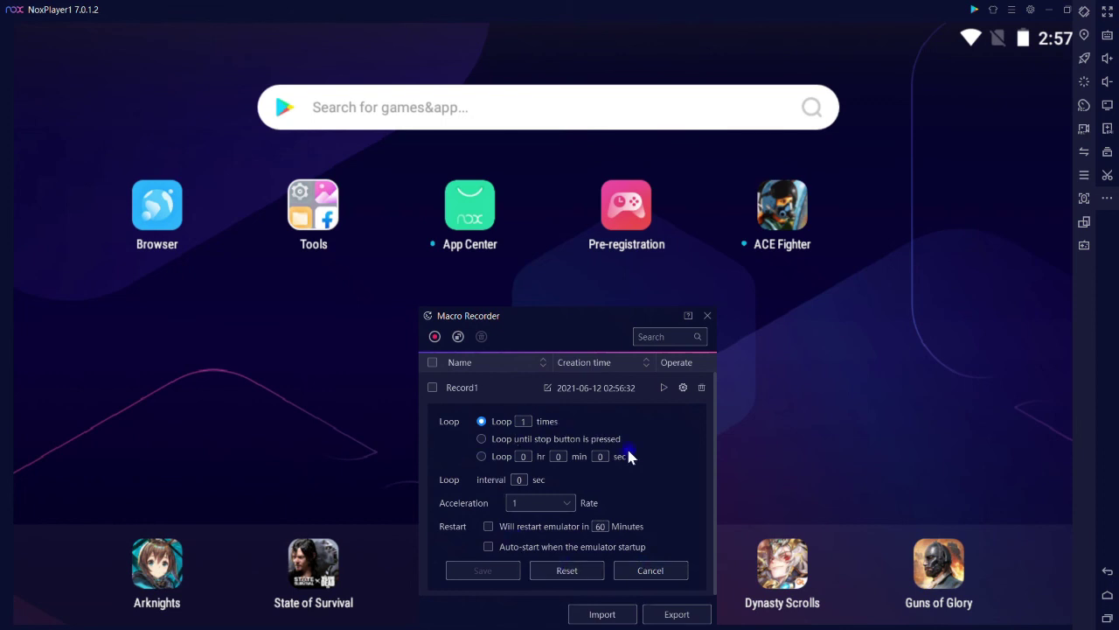
click(683, 387)
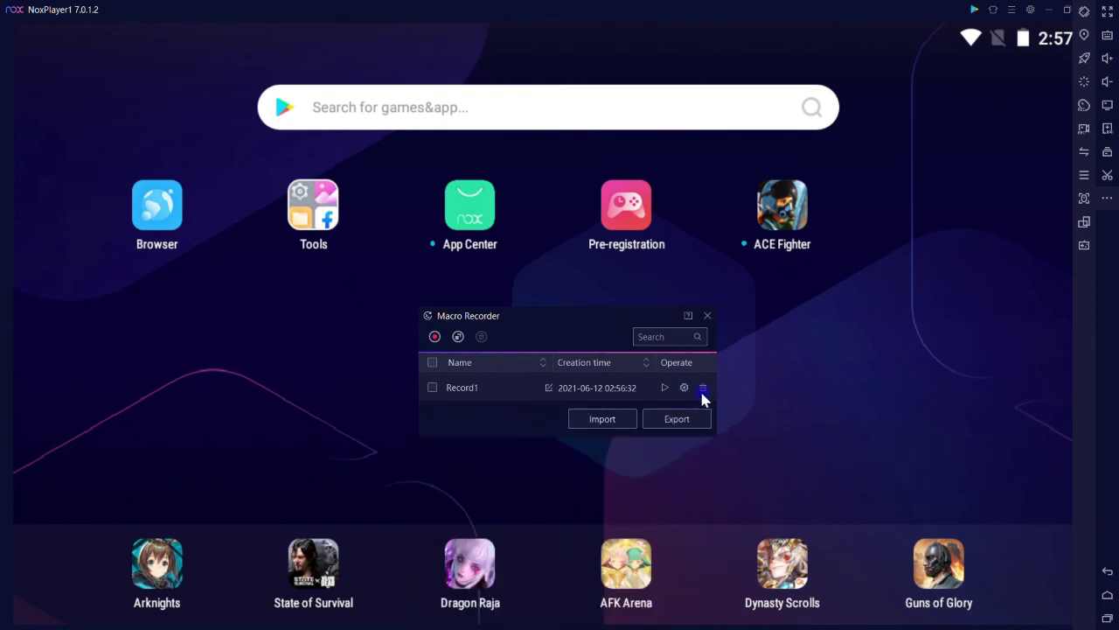